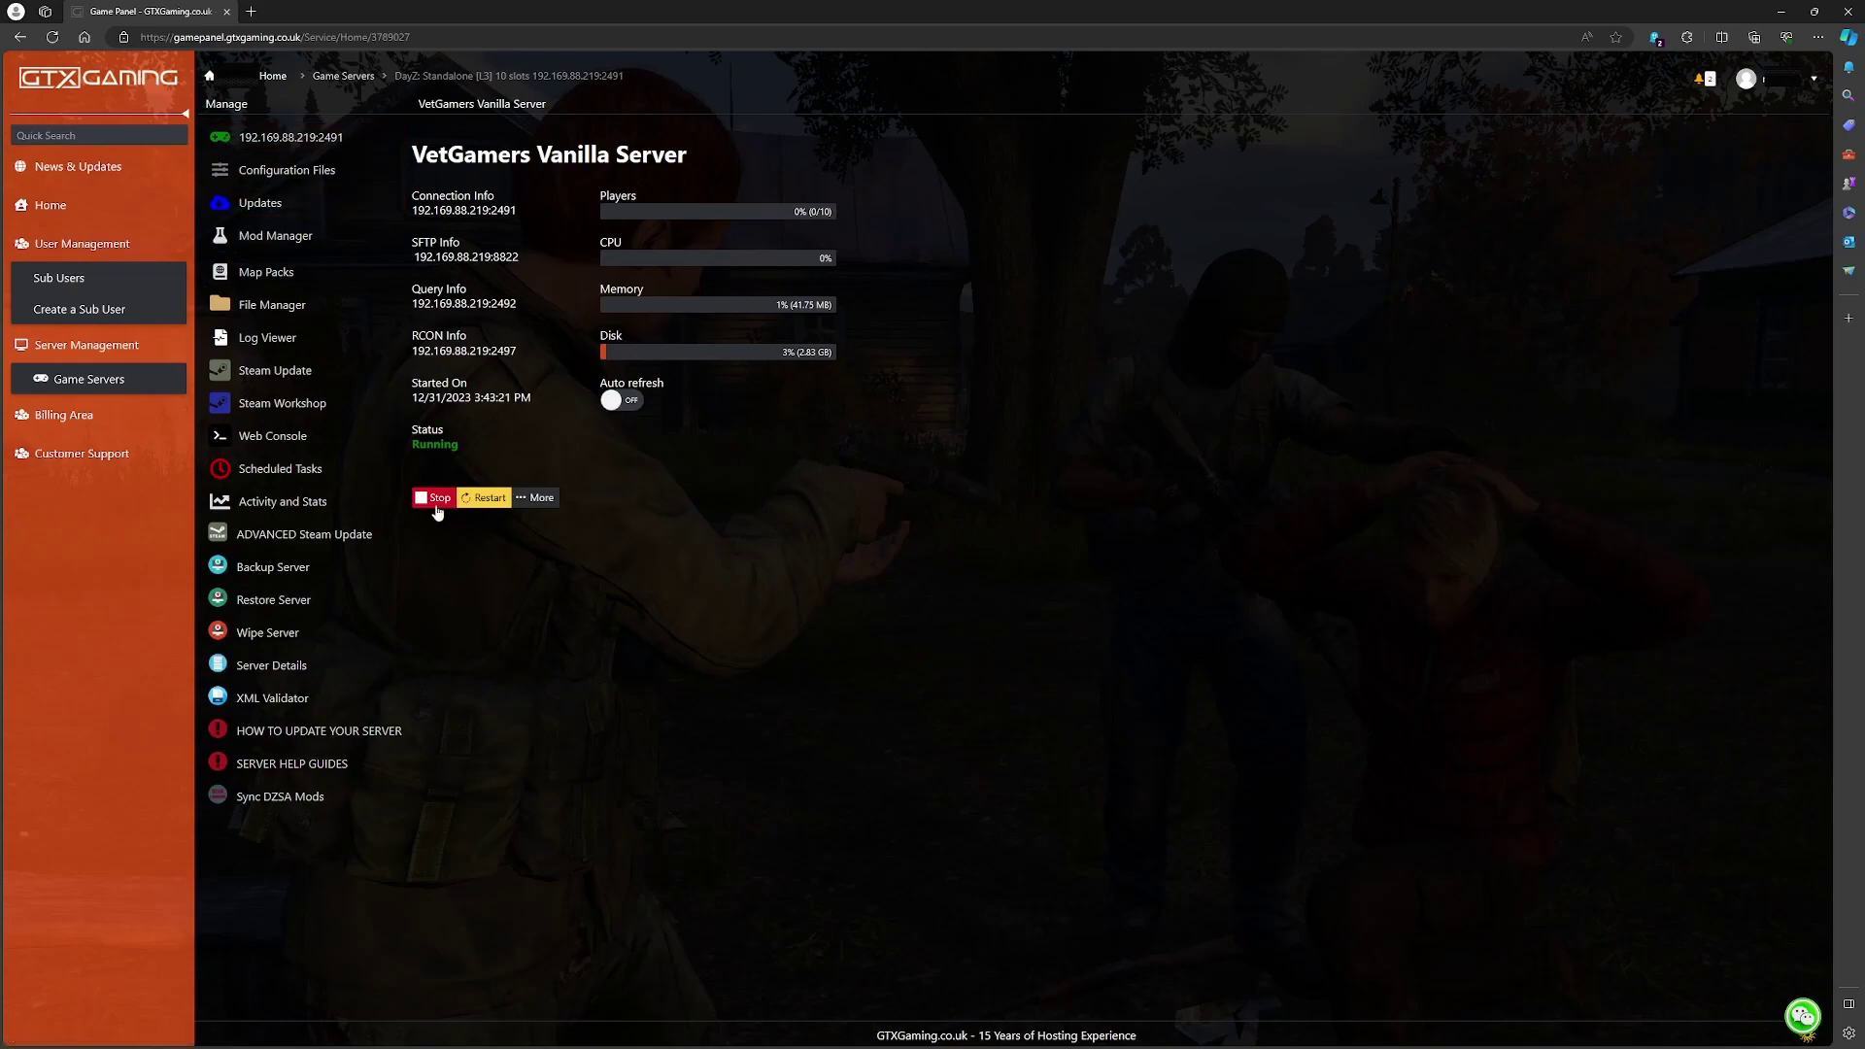
# - Stop the VetGamers Vanilla Server and install the Server Messages tool from the available mods
pyautogui.click(436, 499)
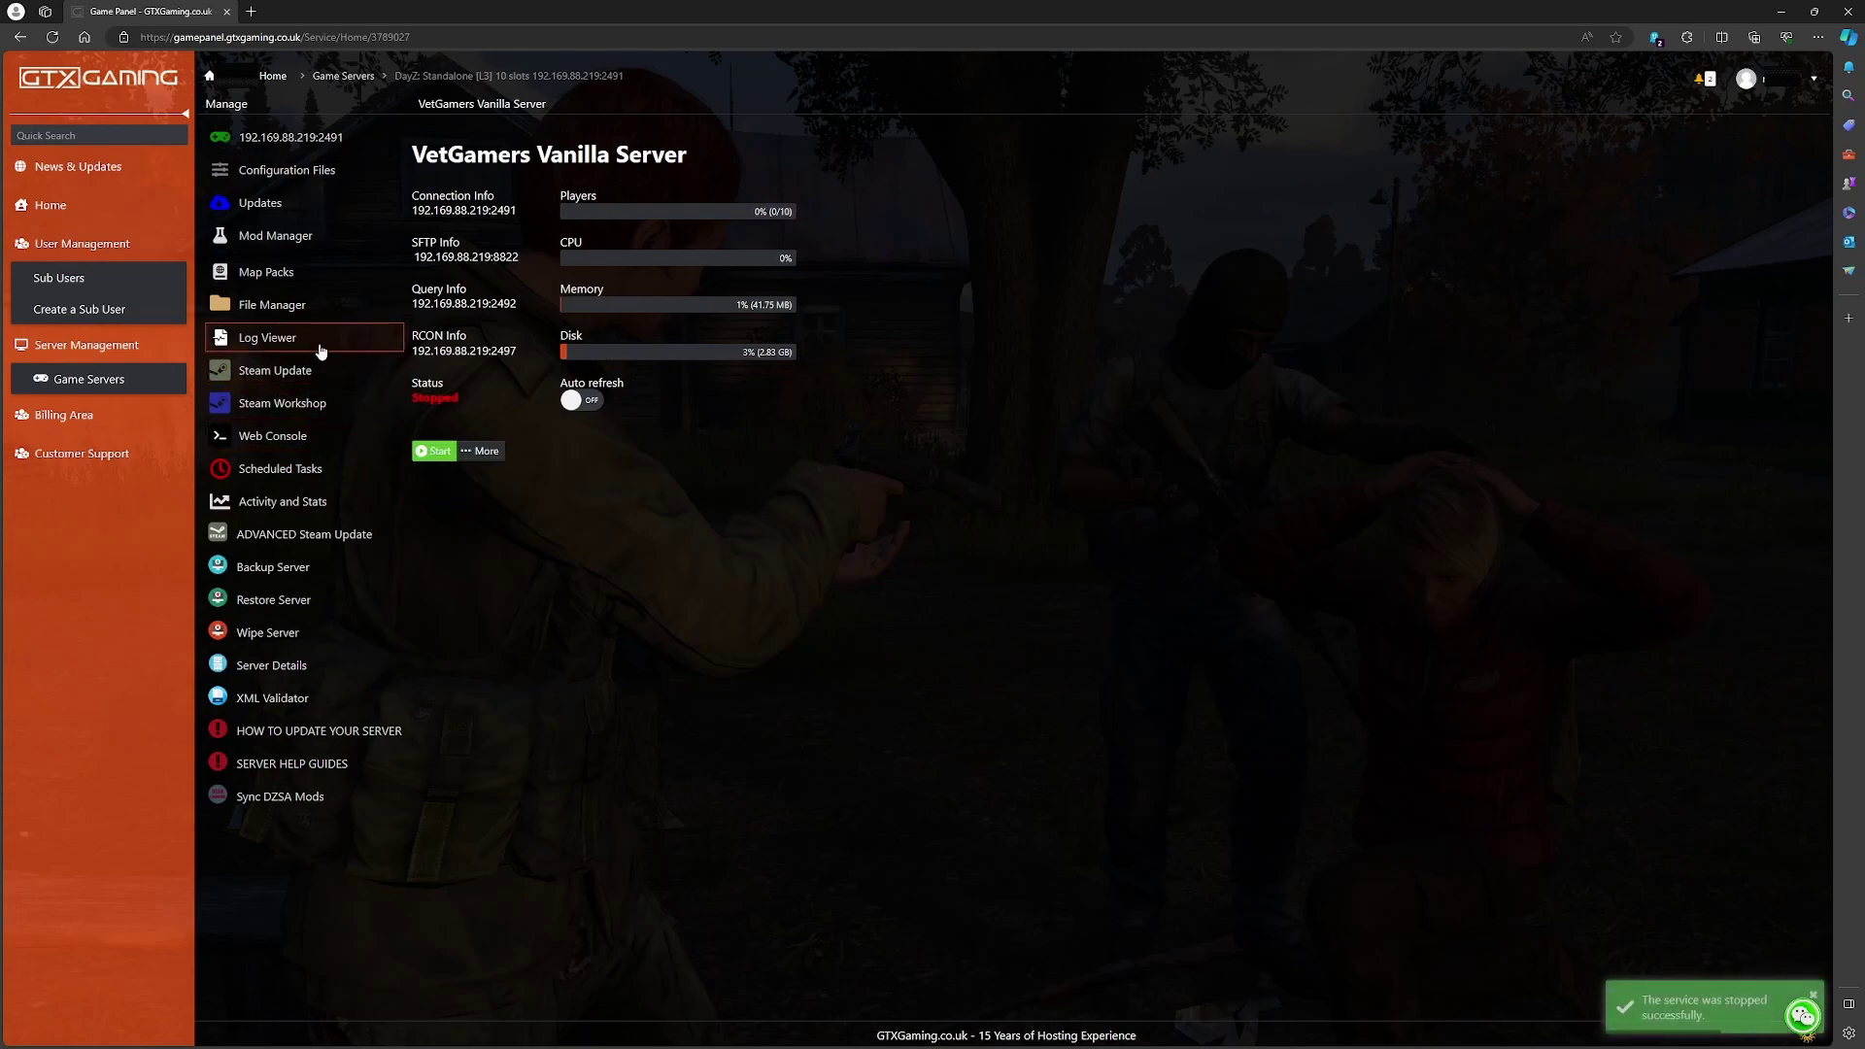
pyautogui.click(260, 250)
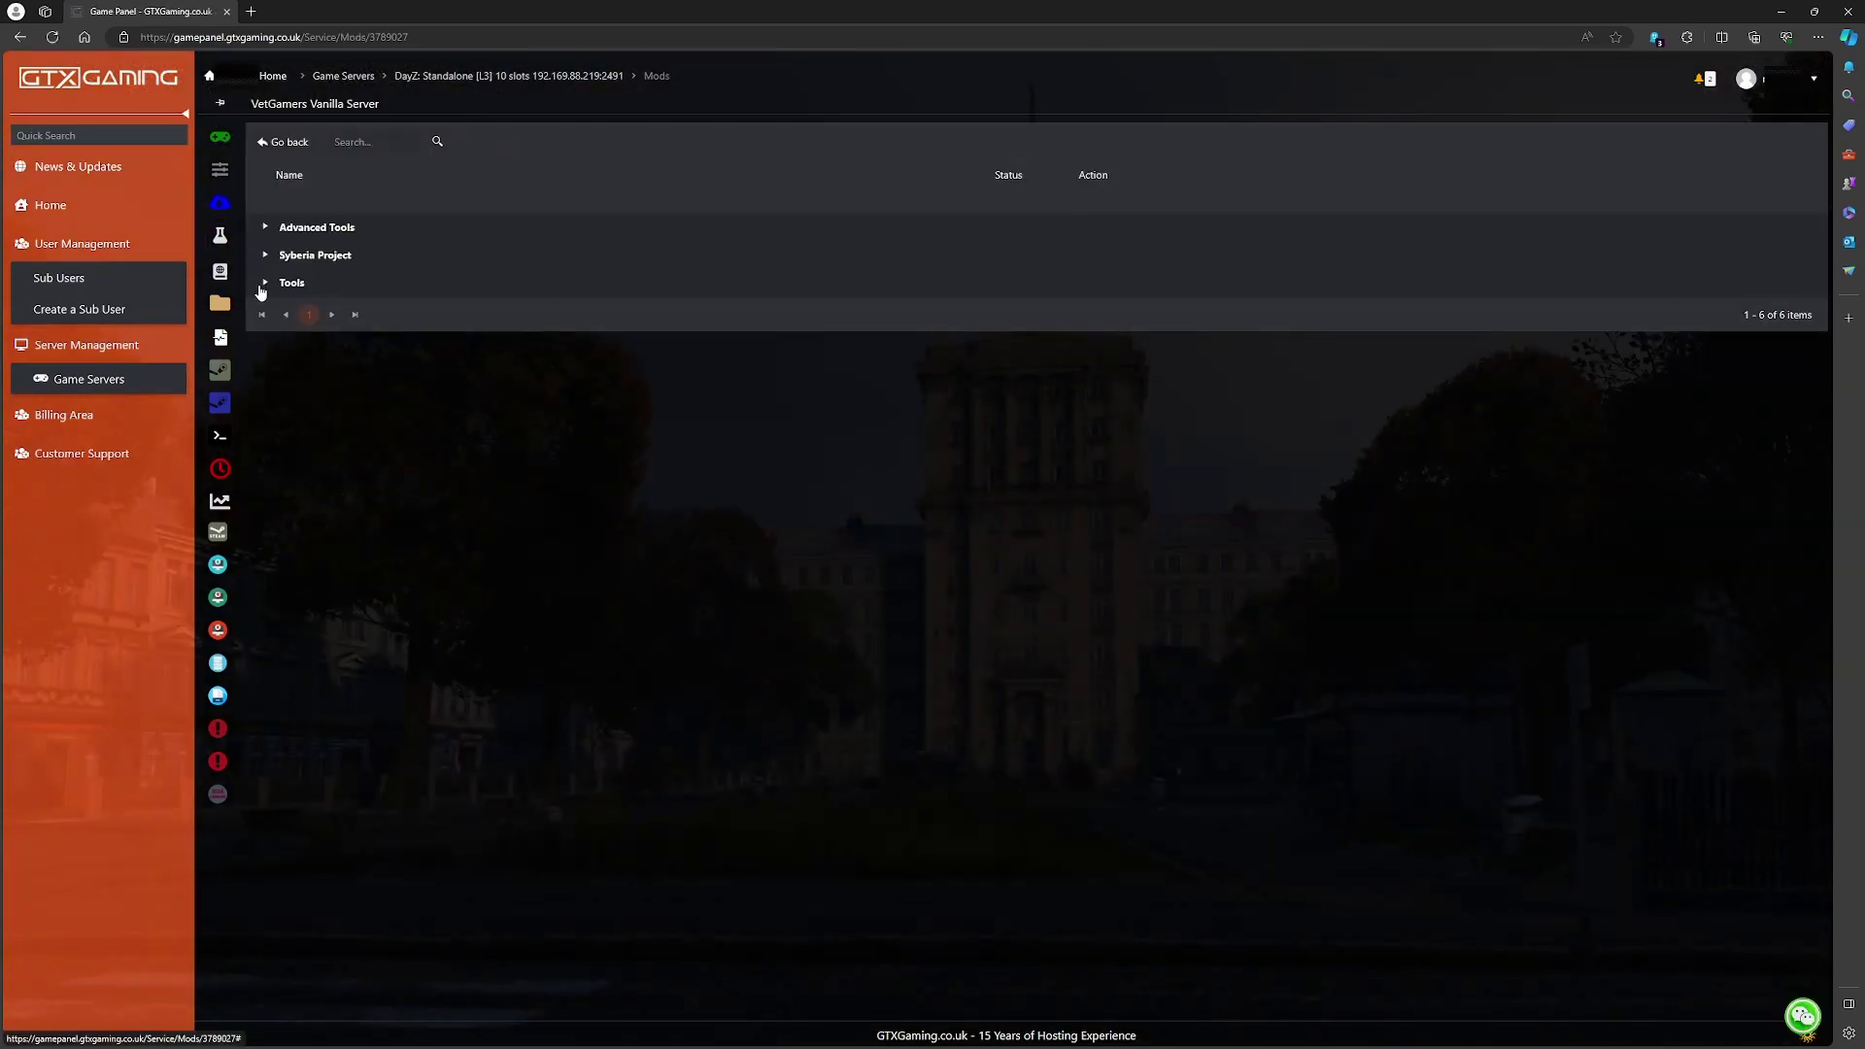
pyautogui.click(265, 285)
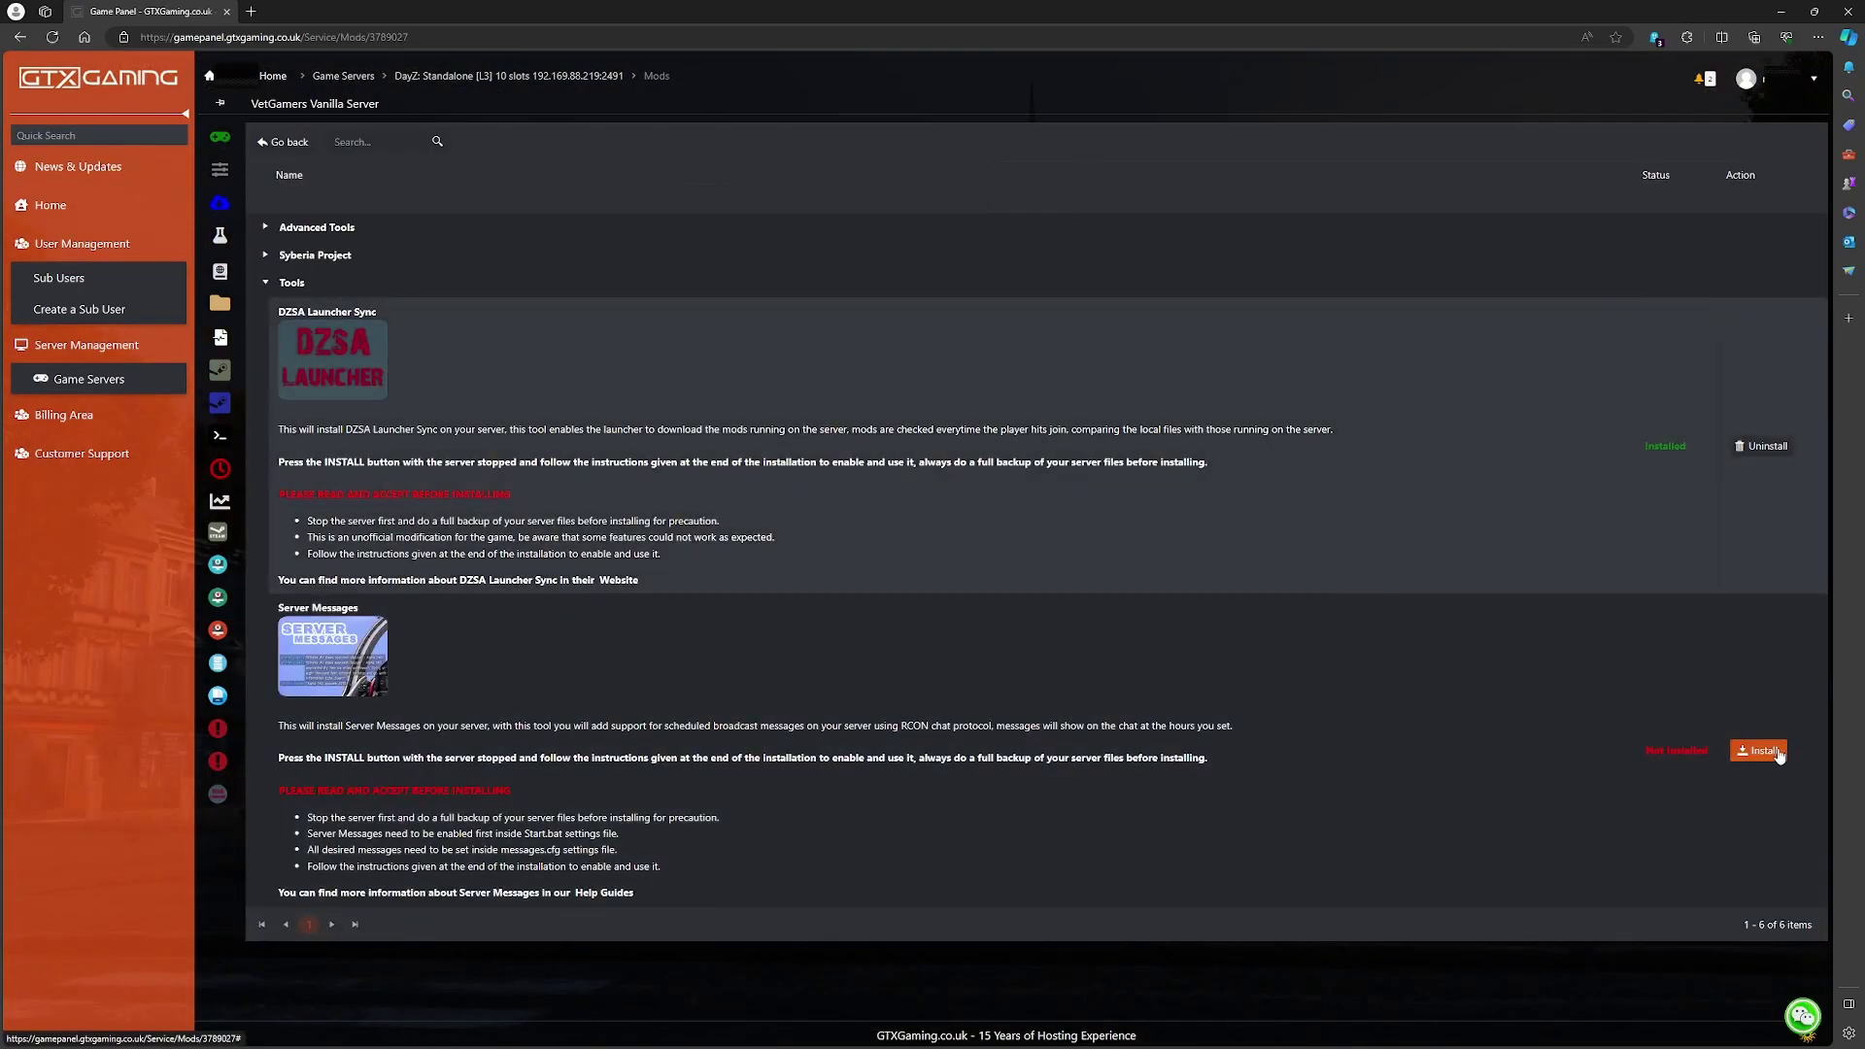
pyautogui.click(1776, 754)
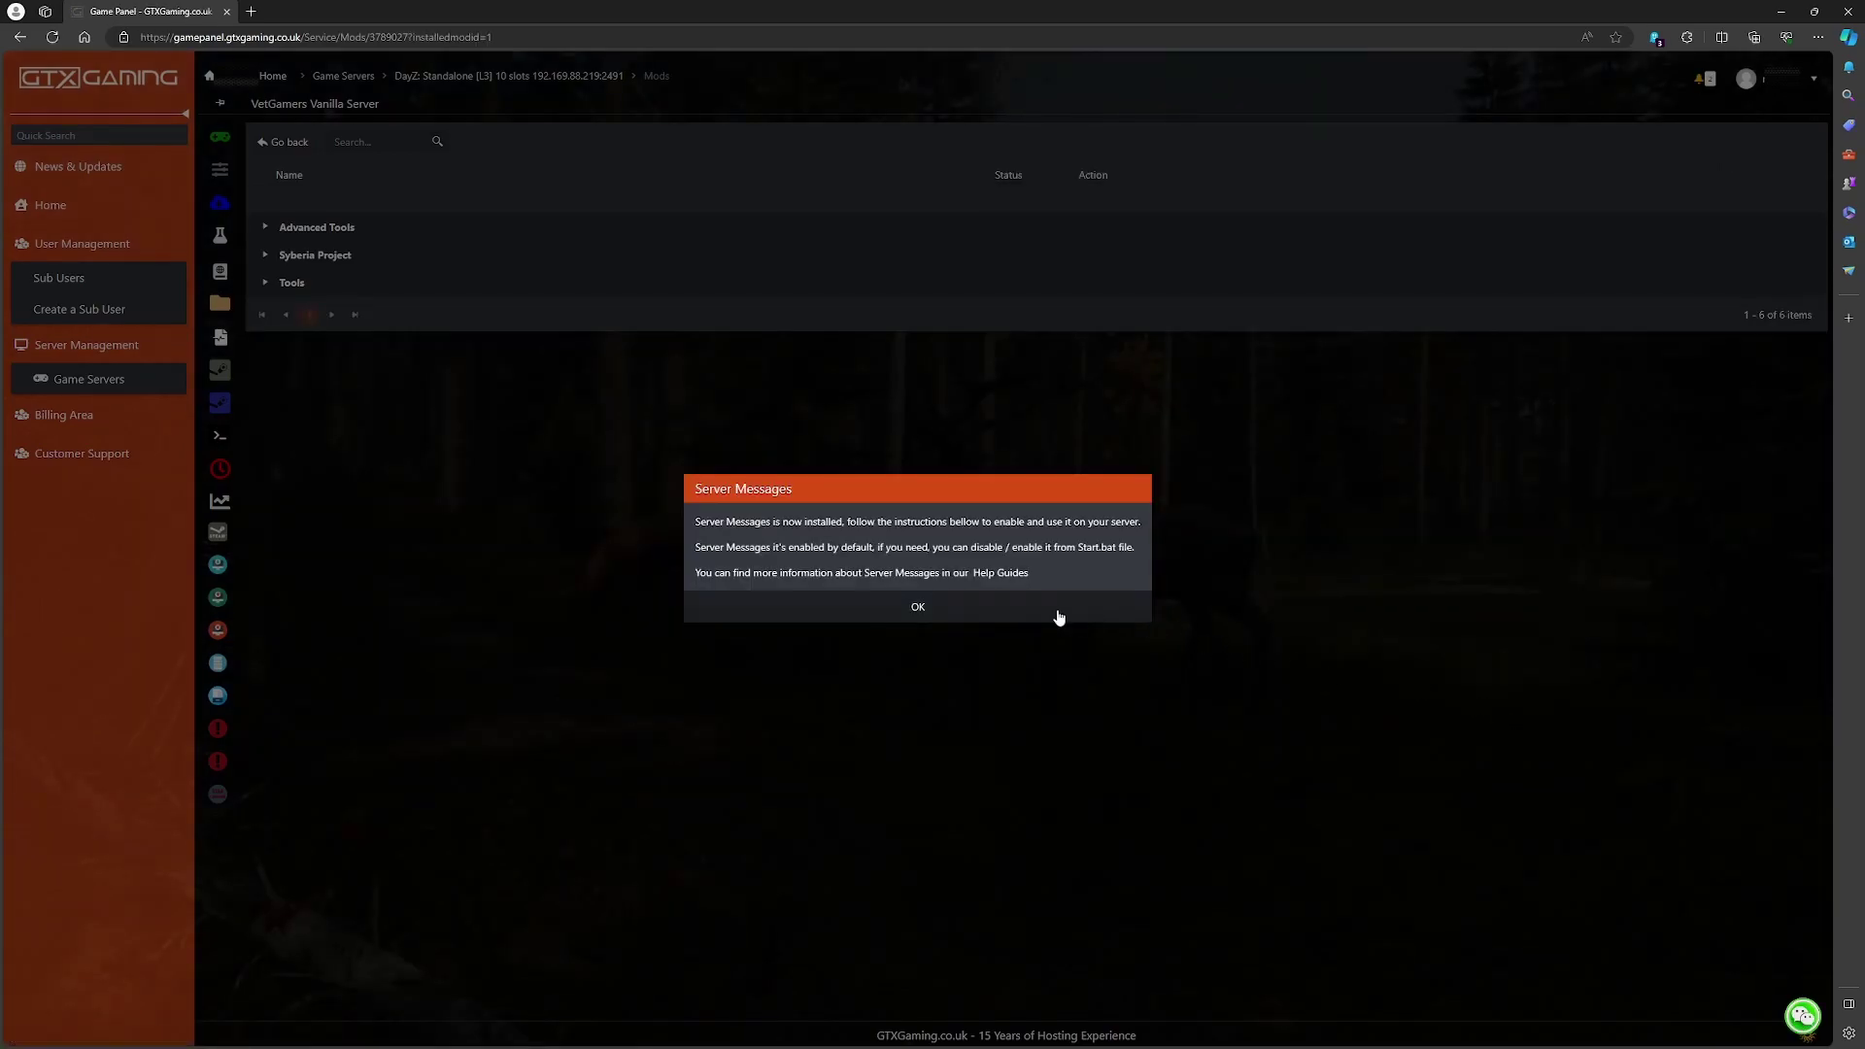
pyautogui.click(1030, 604)
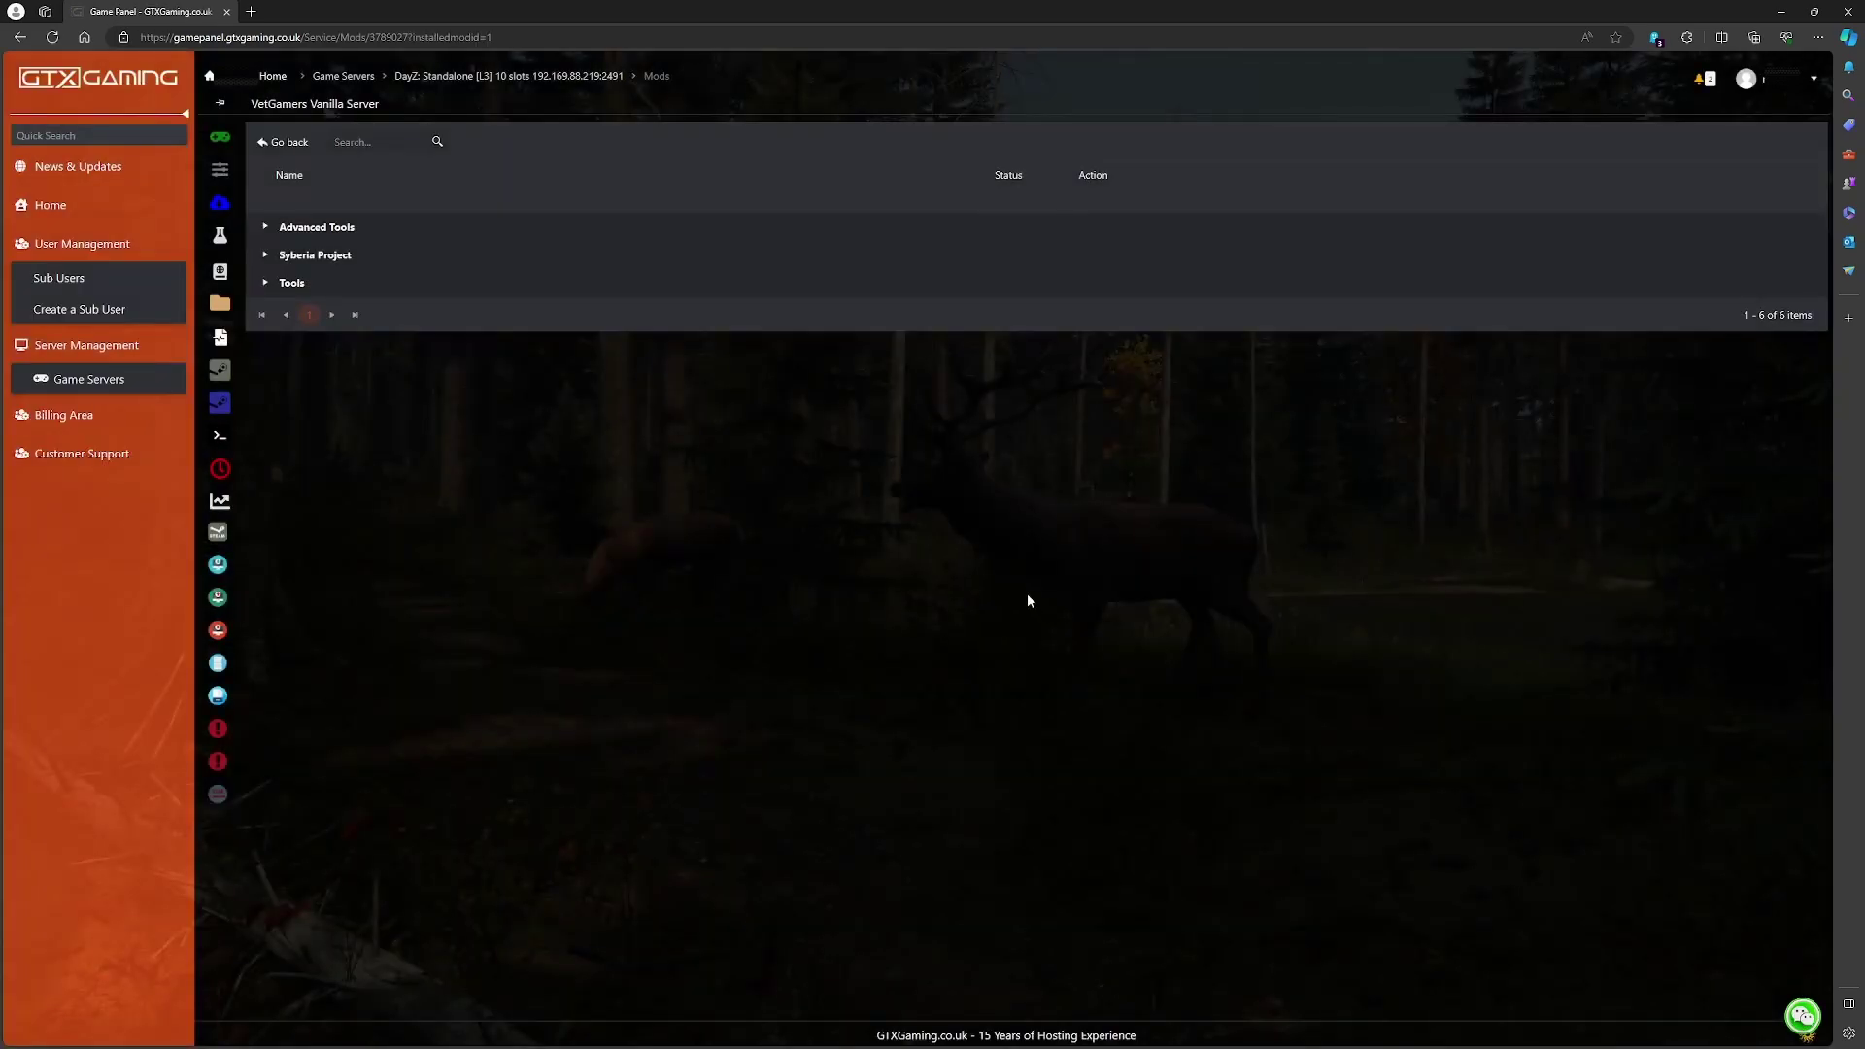
# - Check in the Start.bat configuration whether Server Messages is enabled, and close the file without changes
pyautogui.click(233, 187)
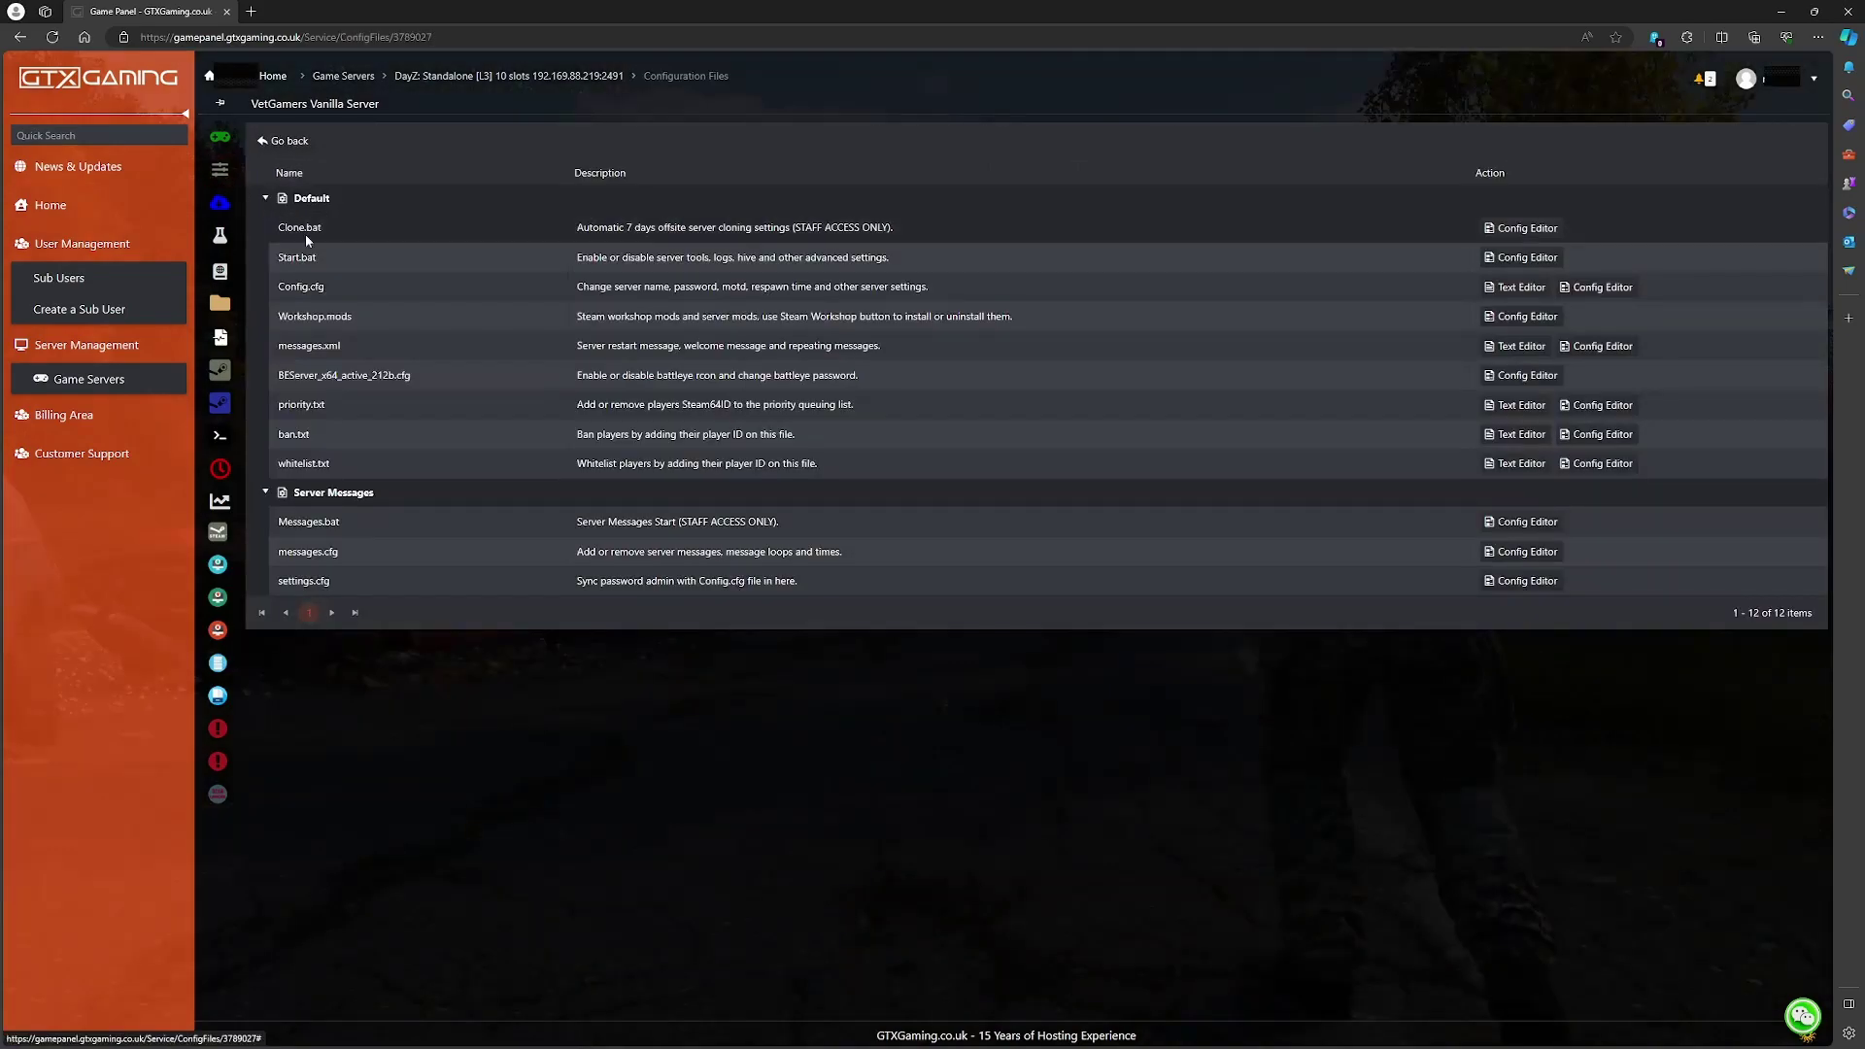
pyautogui.click(1527, 258)
pyautogui.moveTo(426, 346)
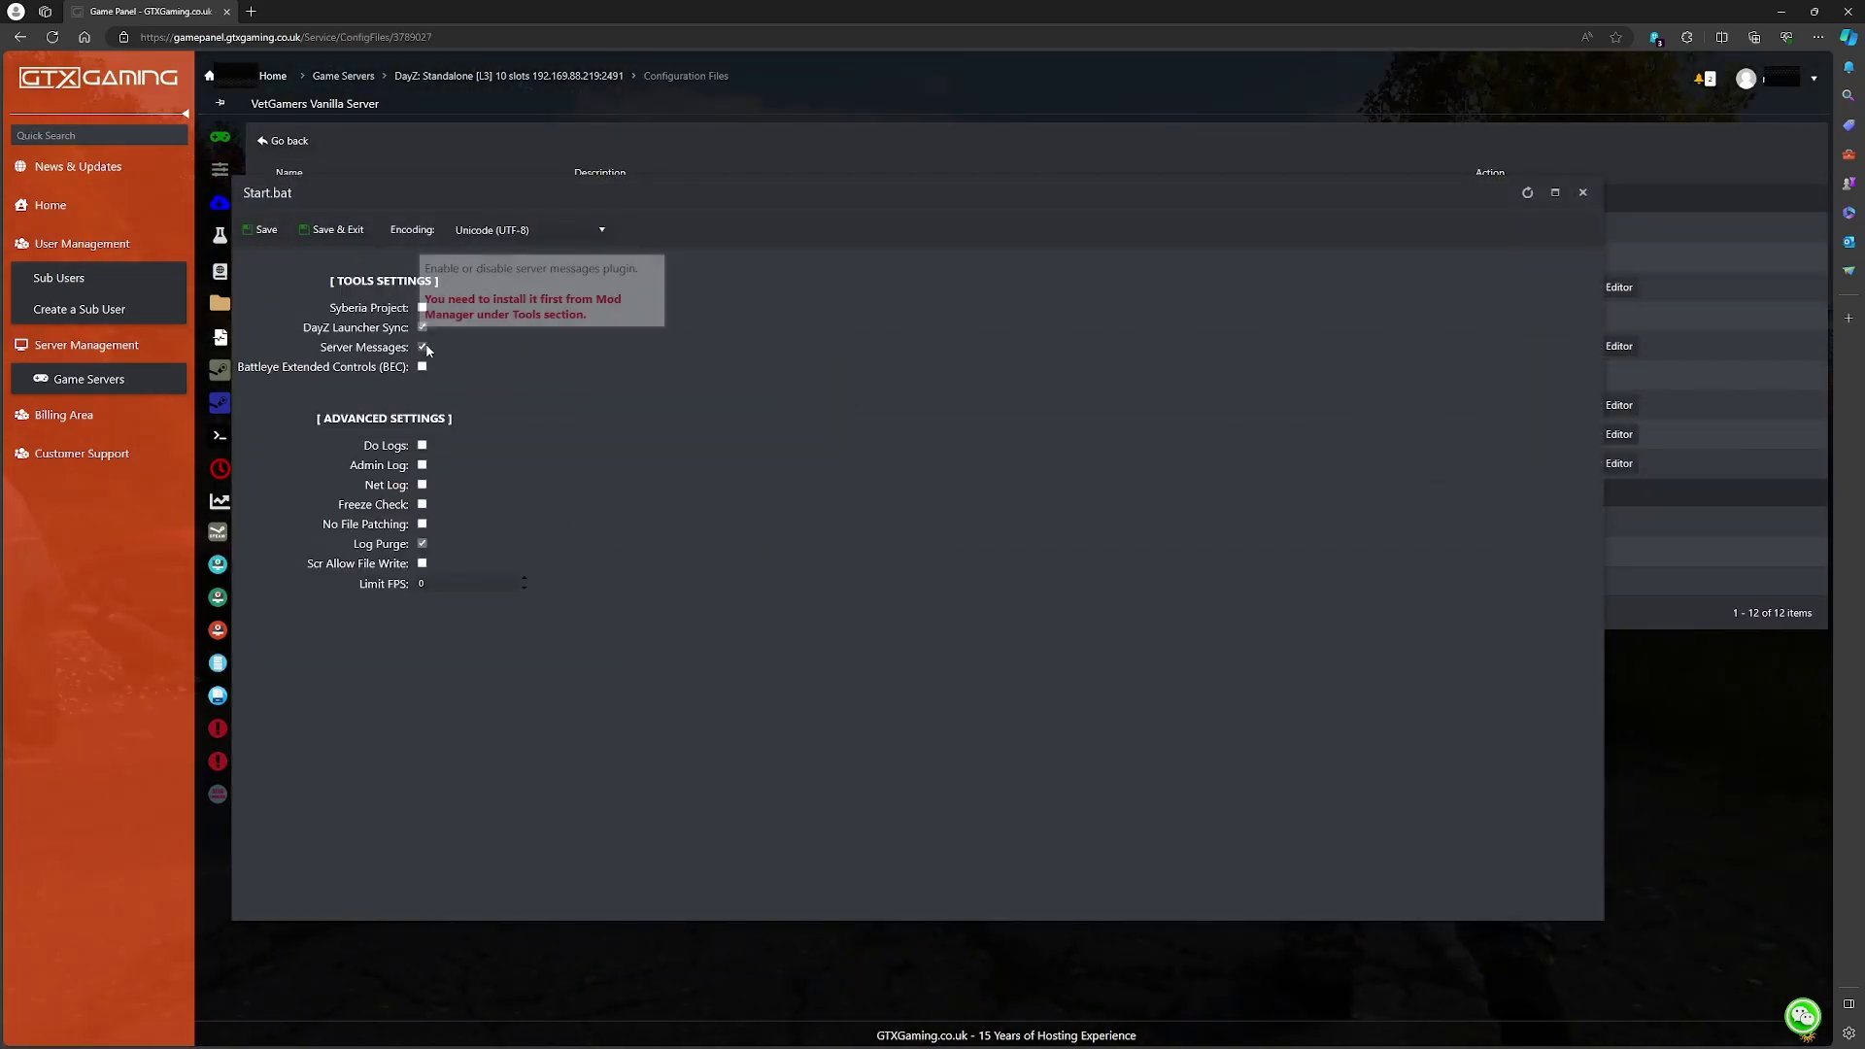
pyautogui.click(1581, 192)
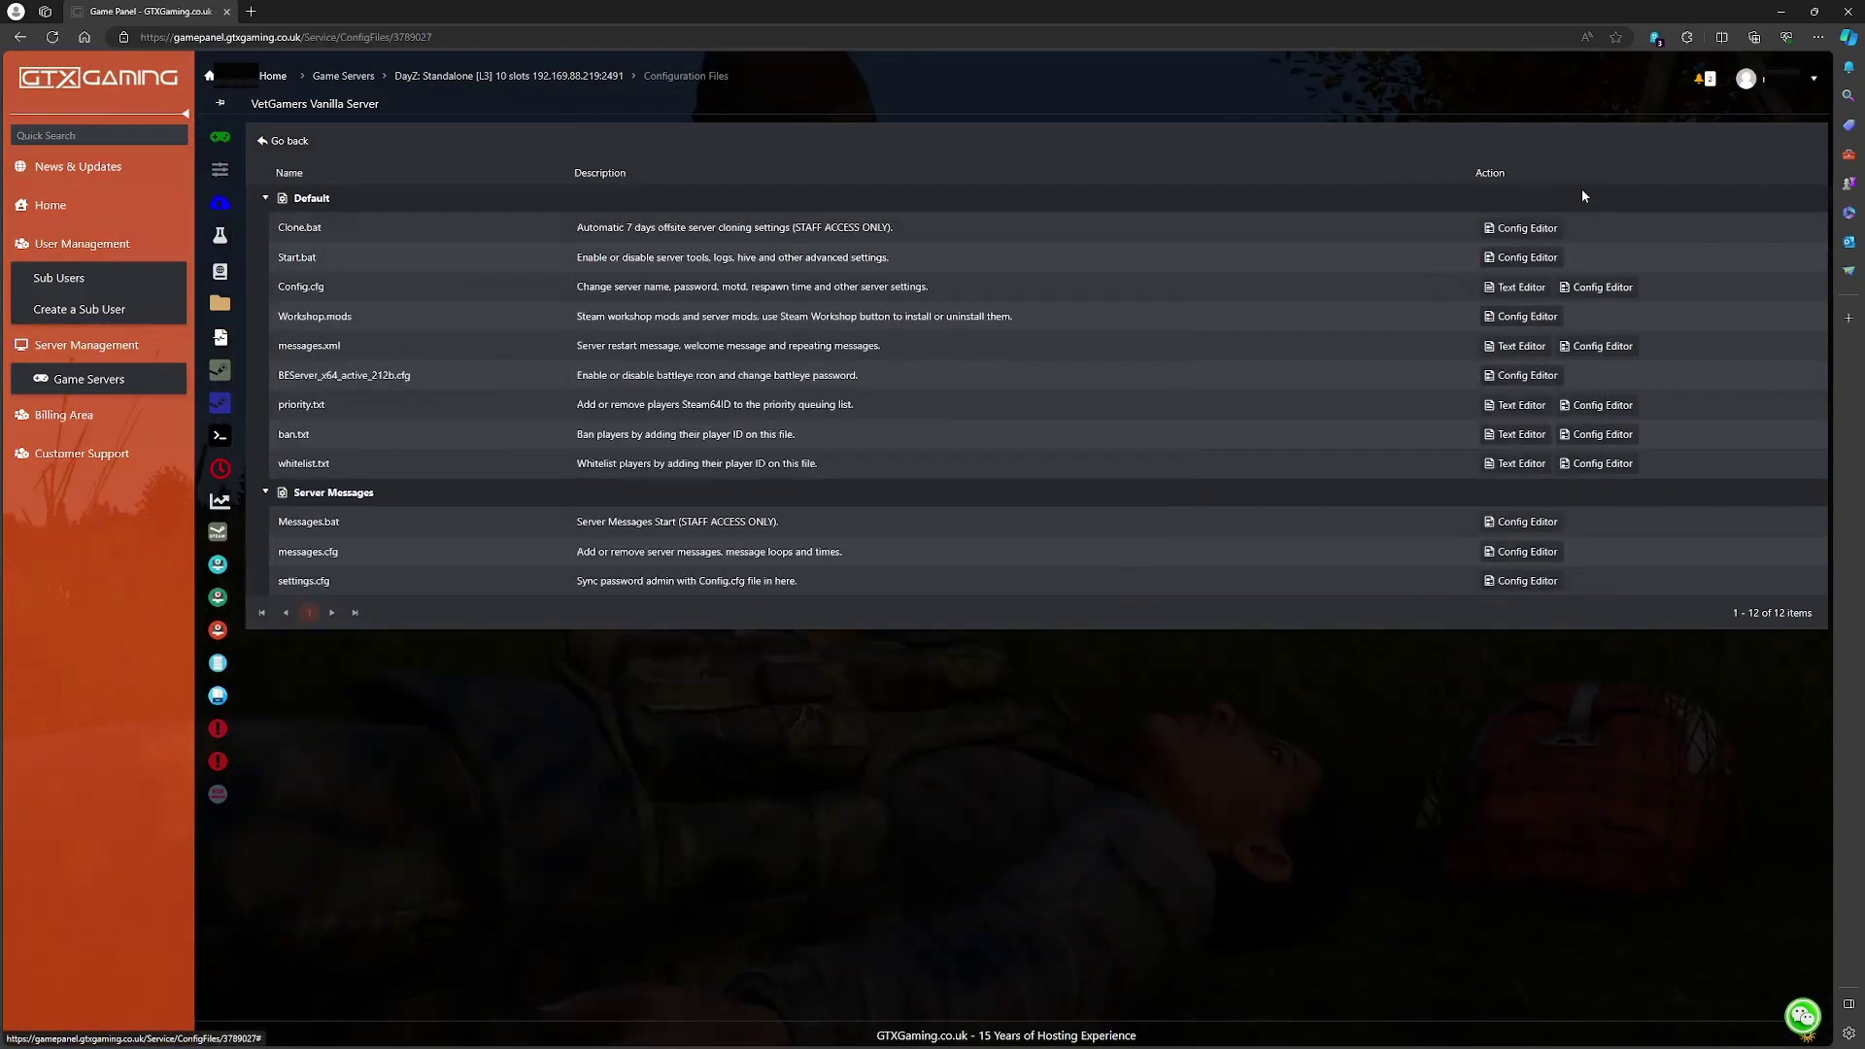
# - Clear the repeat interval of repeating message #3 in messages.xml and save the file
pyautogui.click(1595, 347)
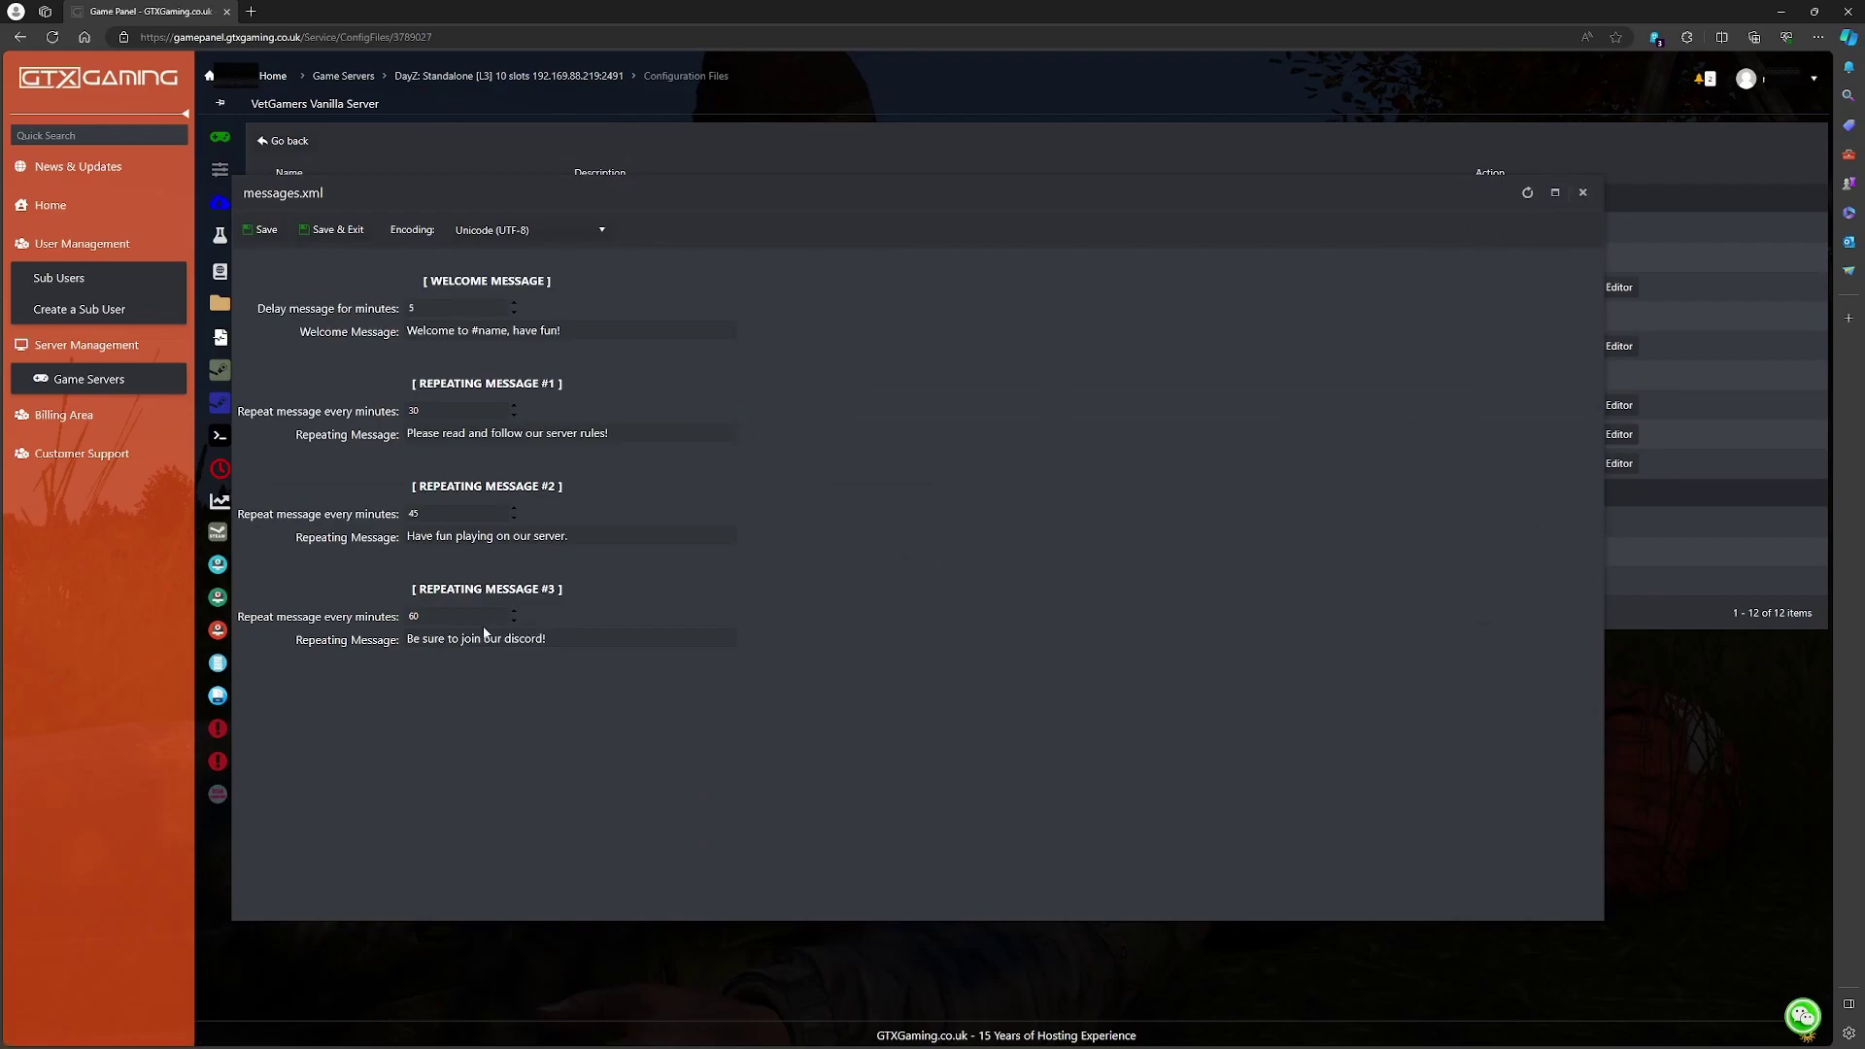
pyautogui.click(431, 618)
pyautogui.press('BackSpace')
pyautogui.press('BackSpace')
pyautogui.click(330, 229)
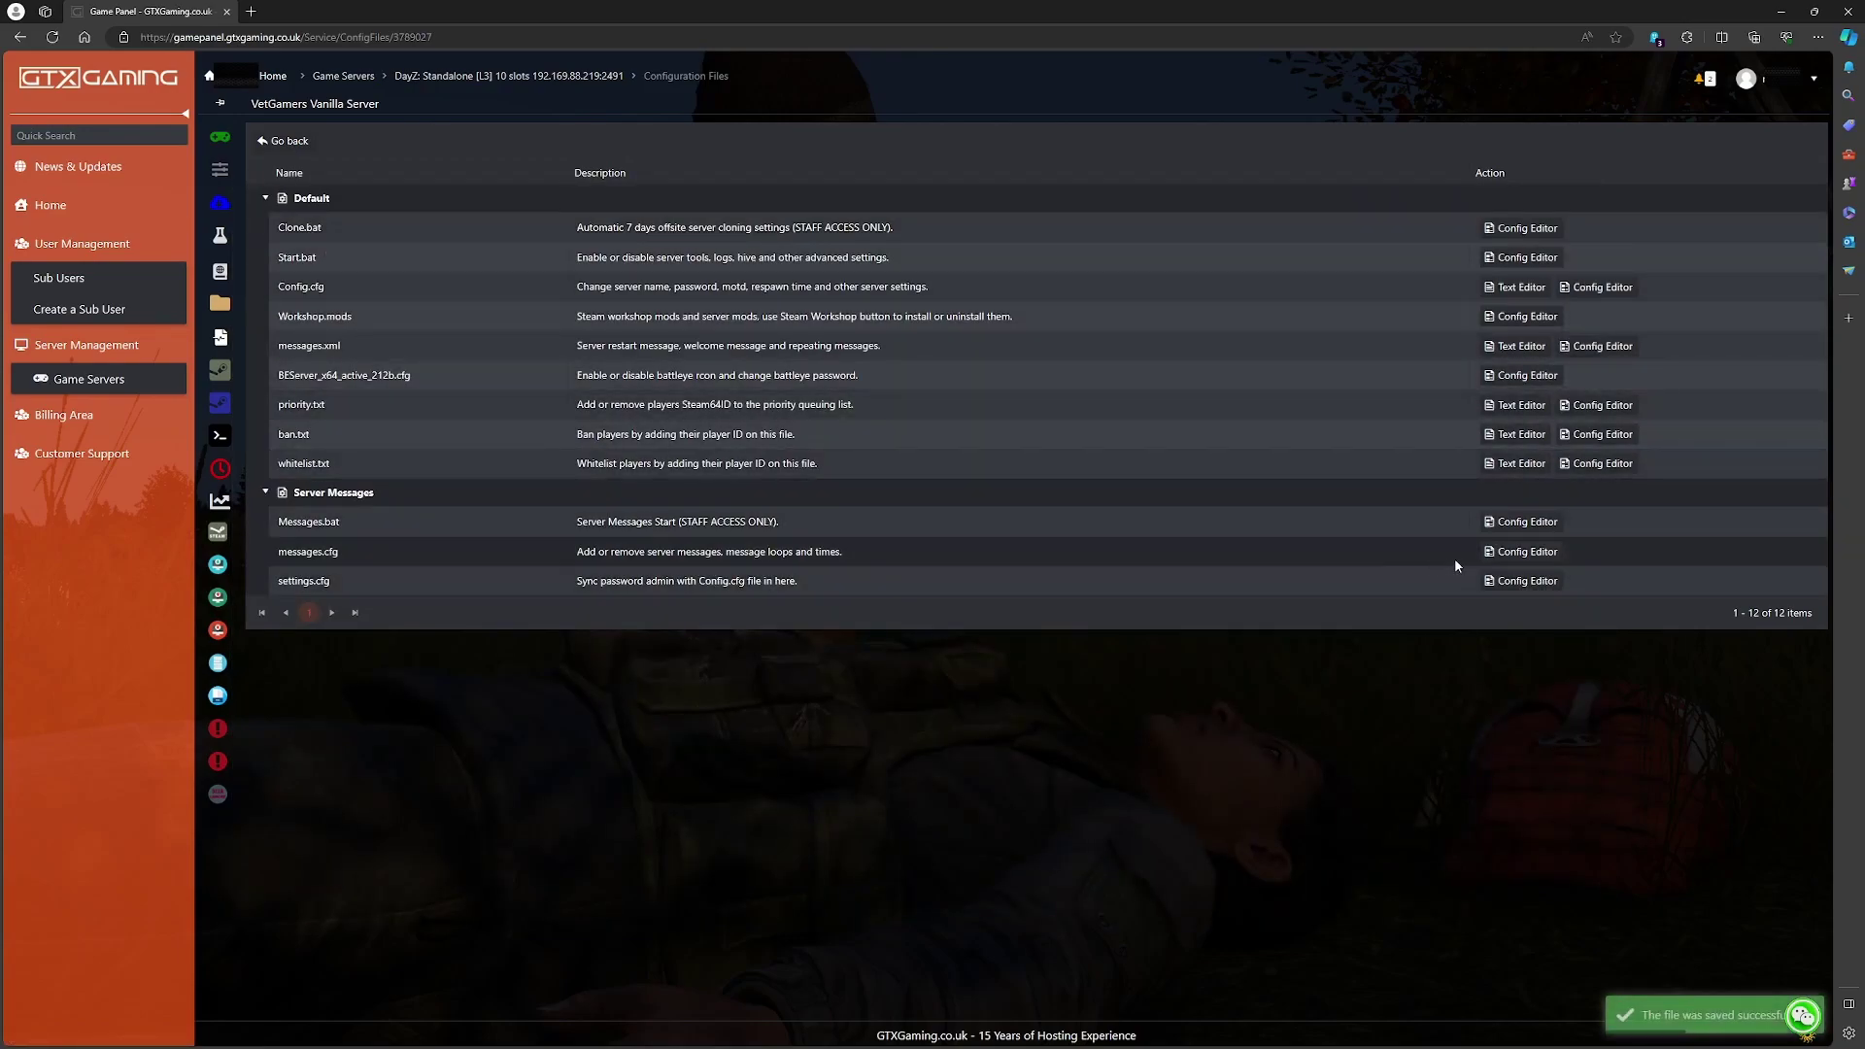
# - Delete every line below the 20:15:00 welcome message in messages.cfg and save the file
pyautogui.click(1540, 552)
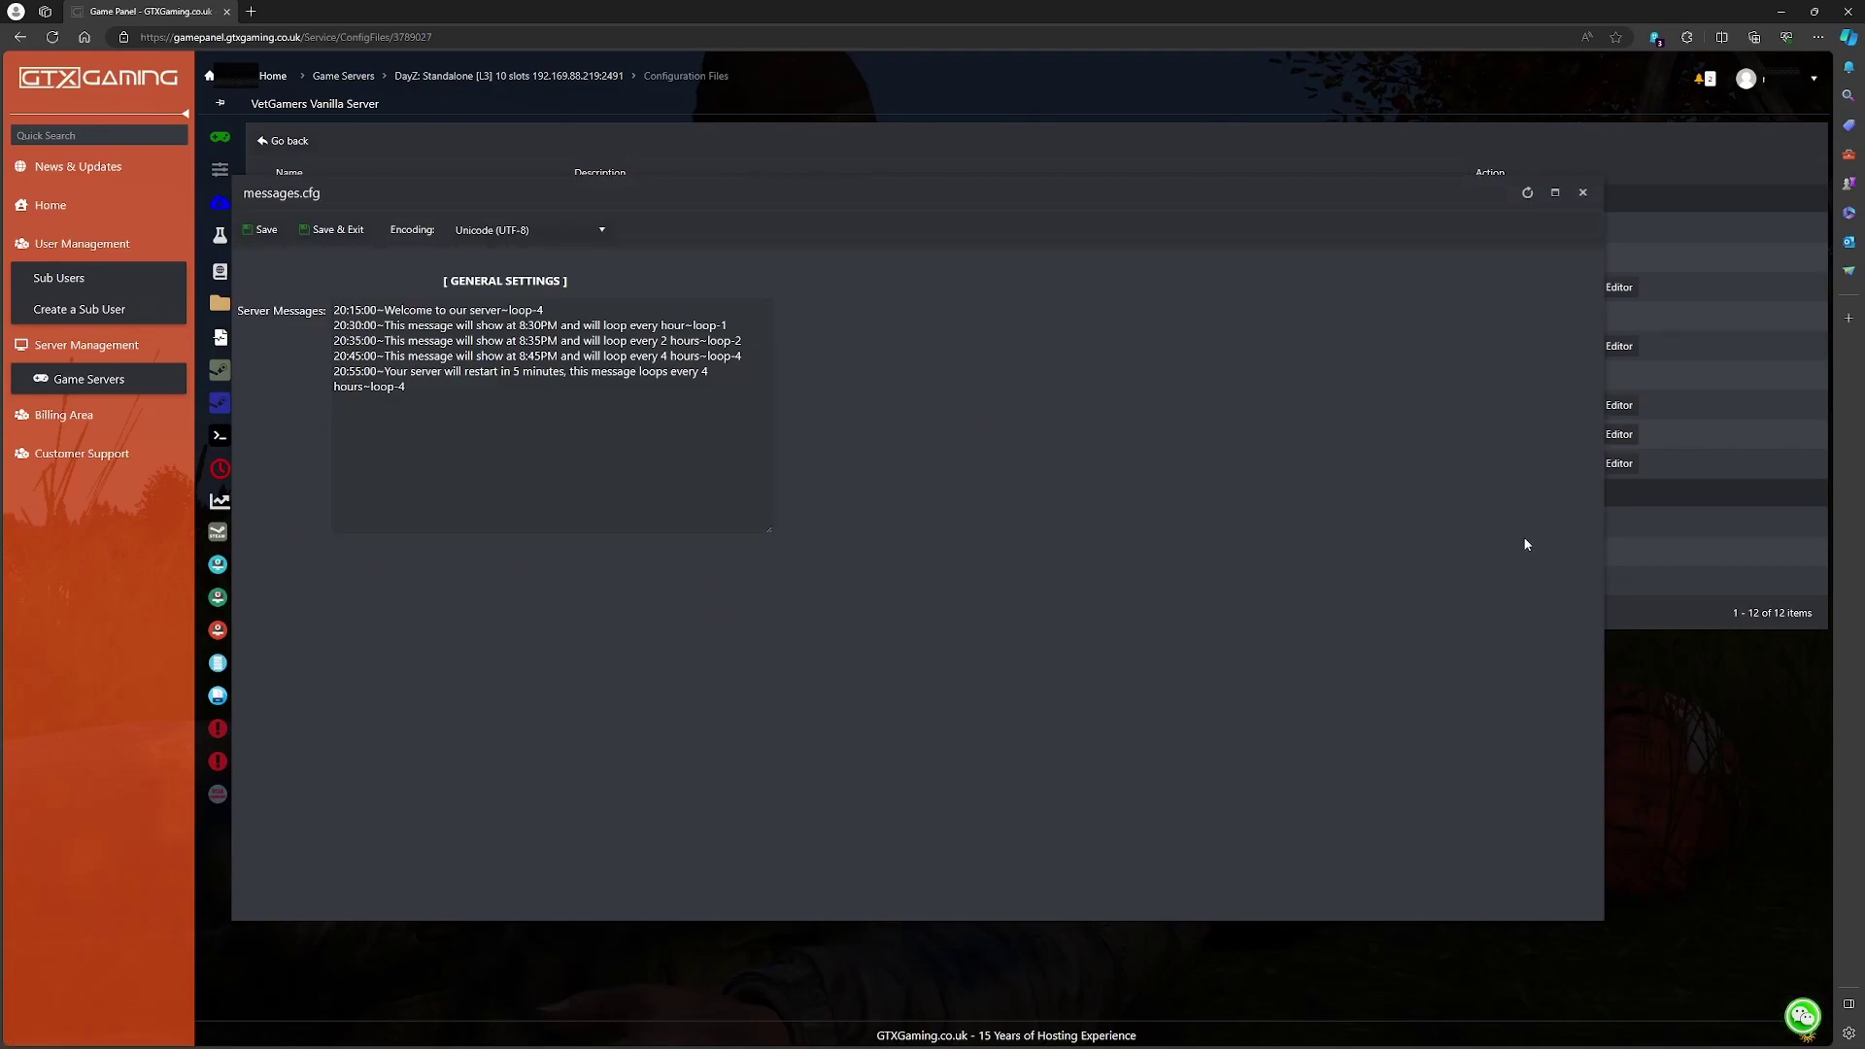
pyautogui.click(563, 309)
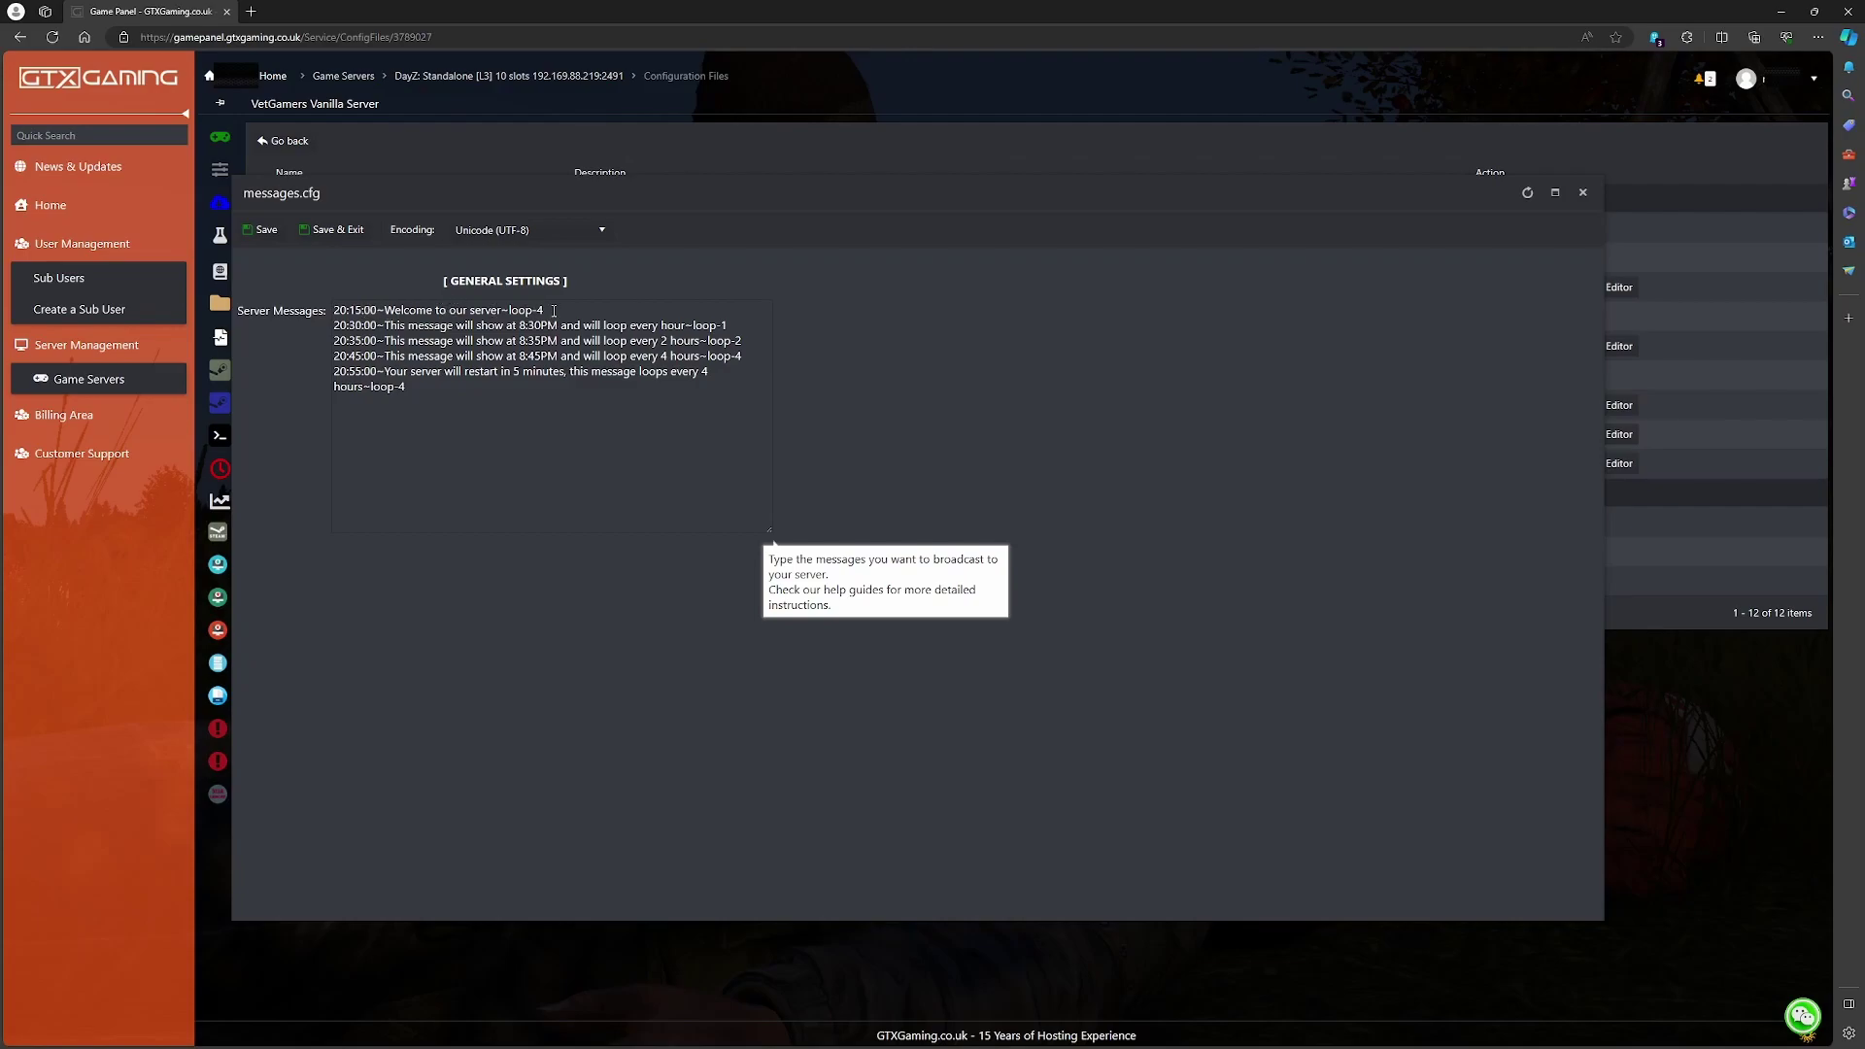
pyautogui.moveTo(554, 310); pyautogui.dragTo(451, 304)
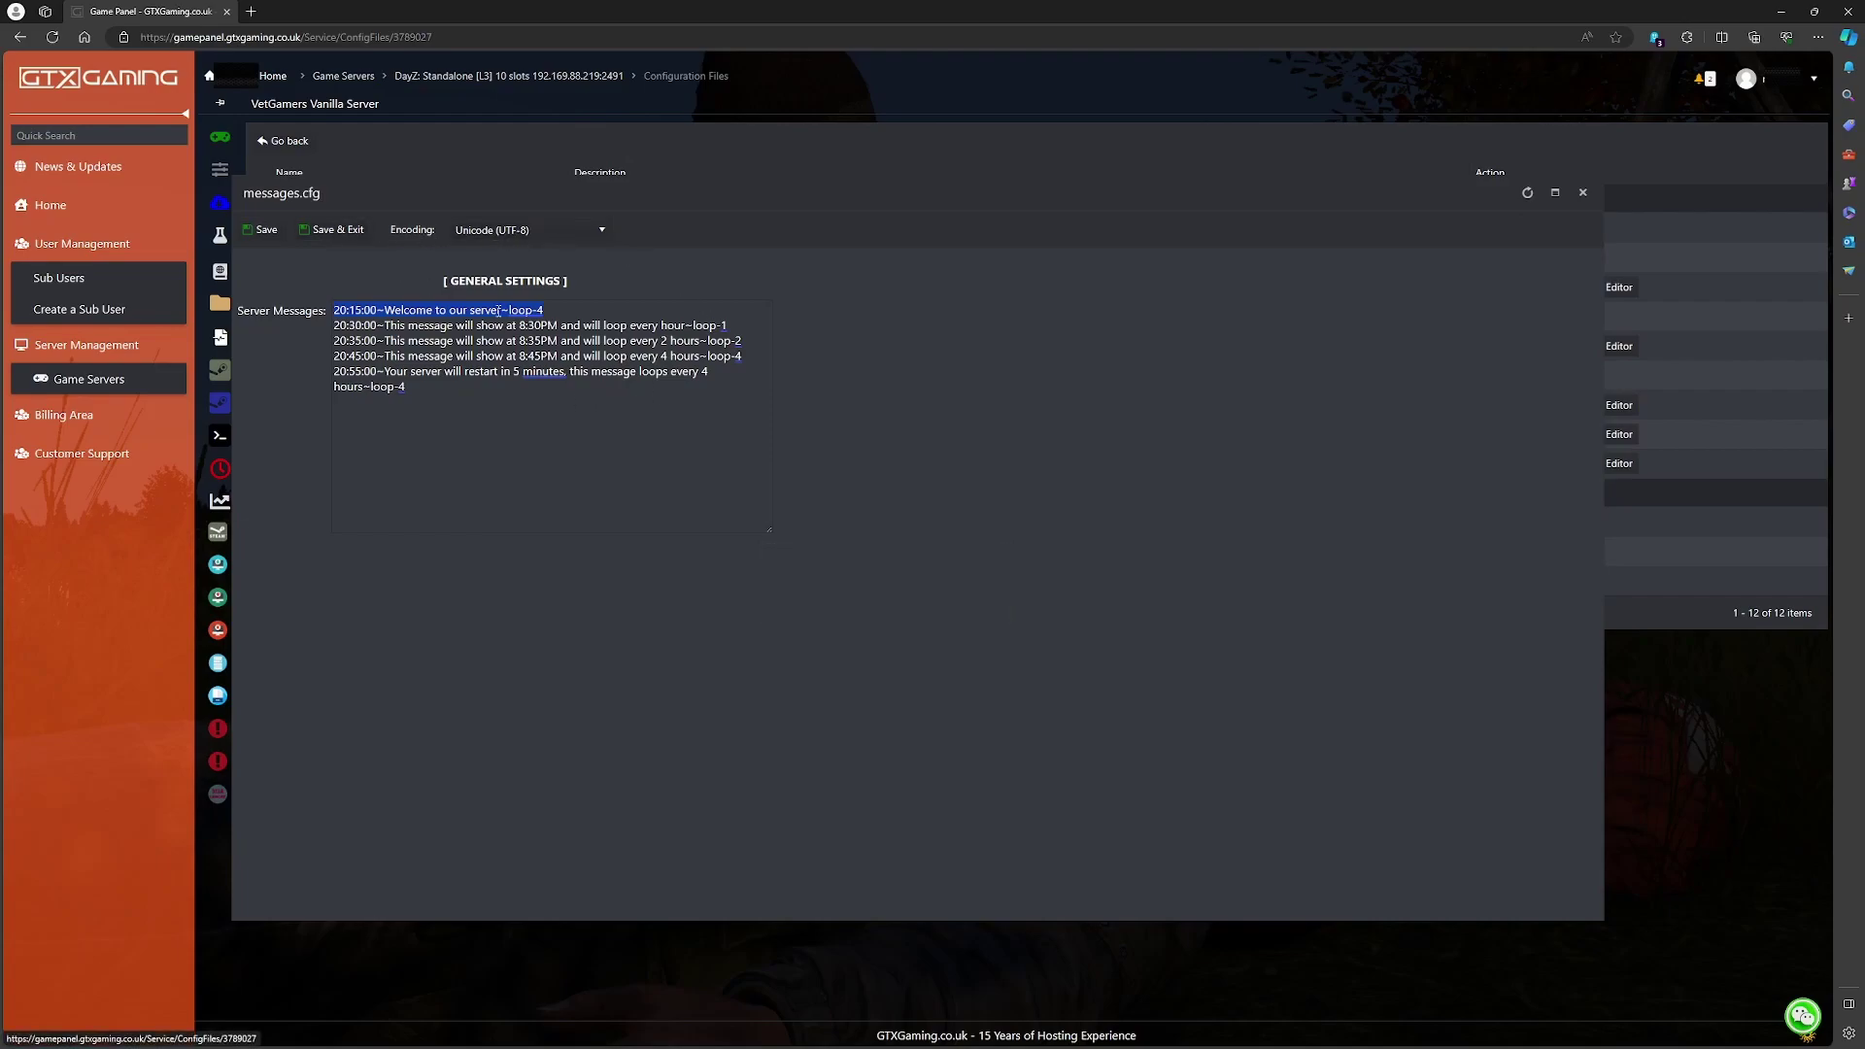
pyautogui.moveTo(382, 339); pyautogui.dragTo(315, 327)
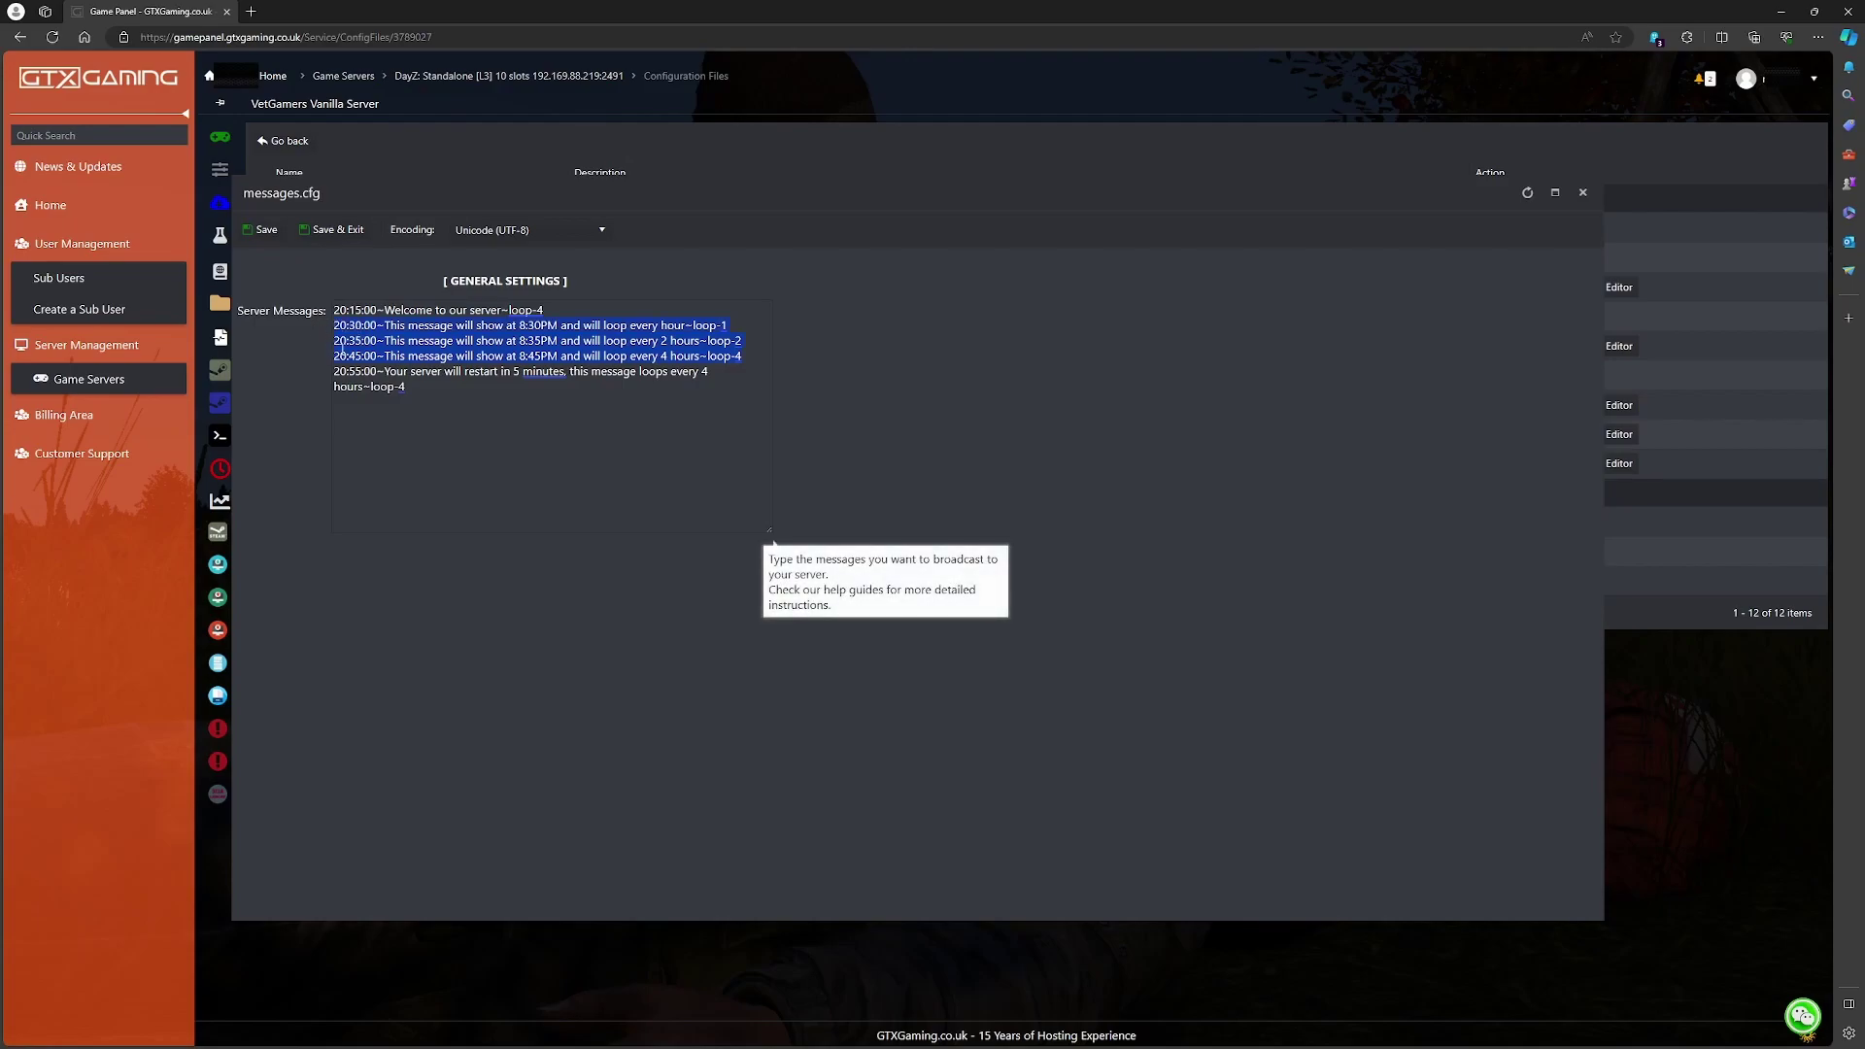
pyautogui.click(423, 387)
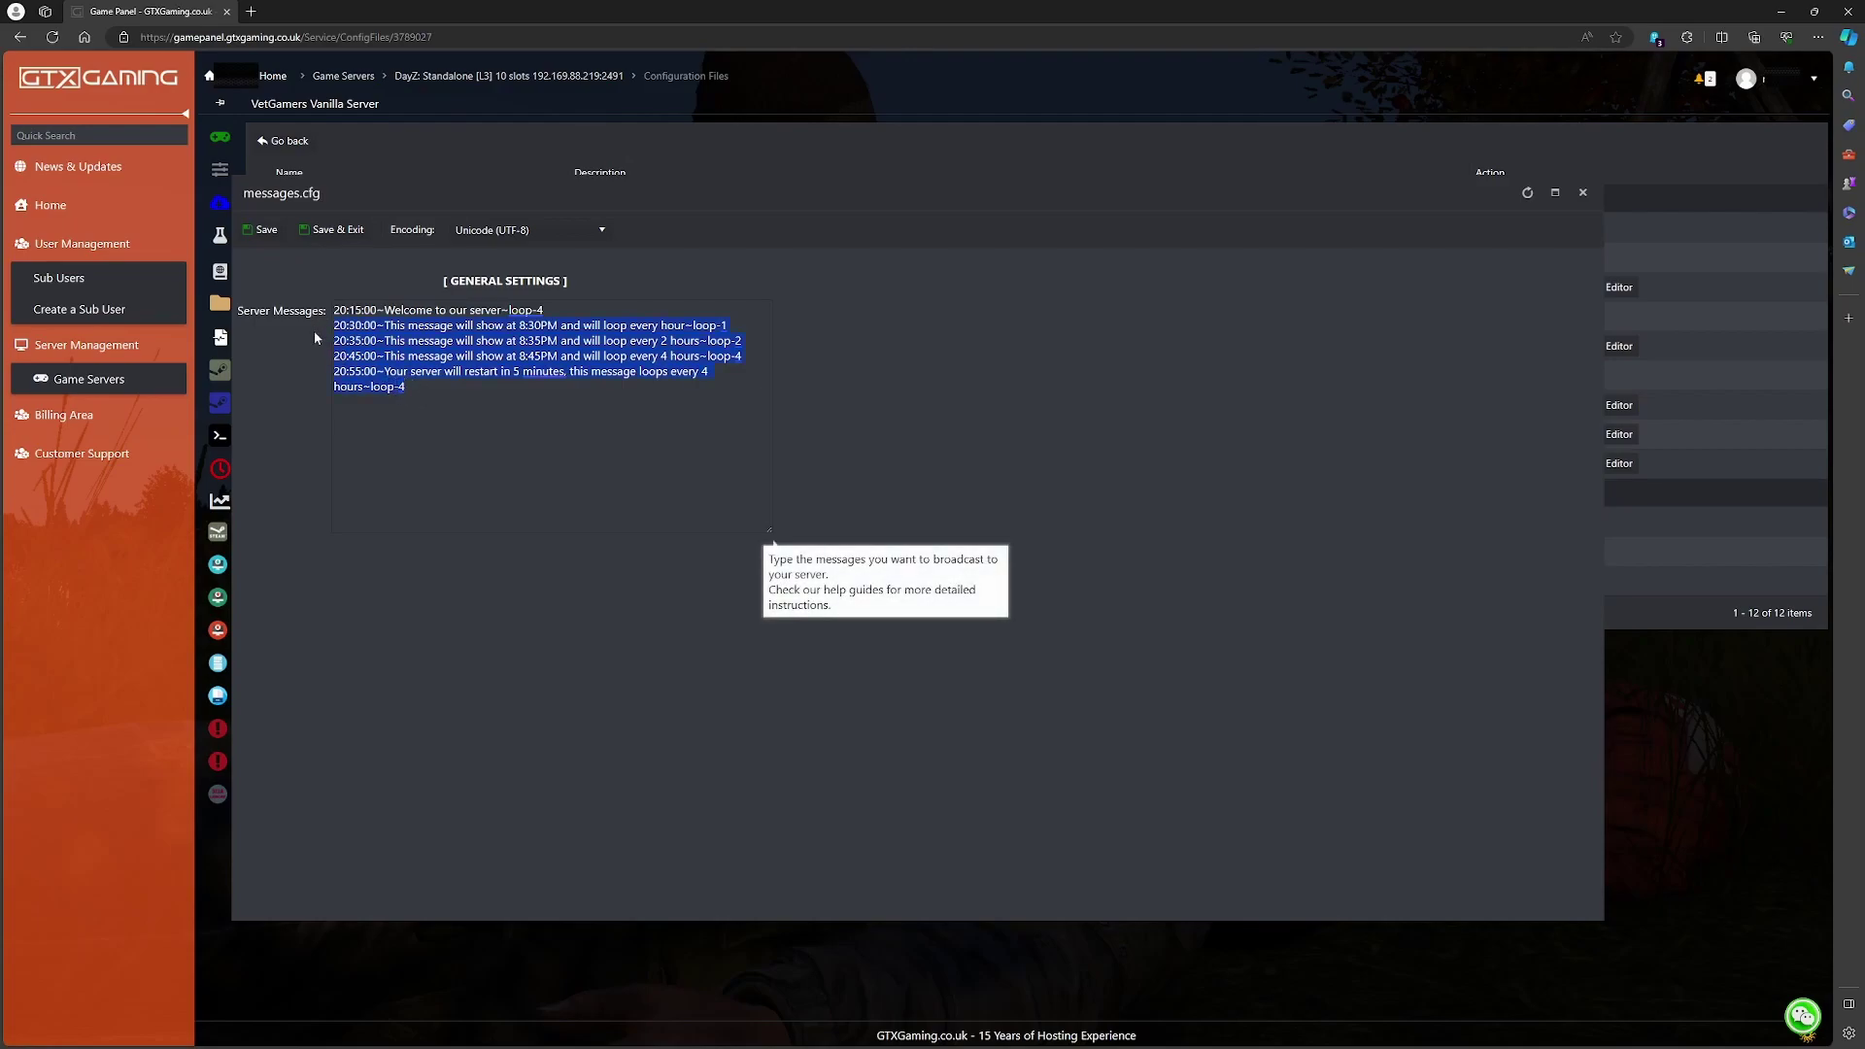
pyautogui.press('BackSpace')
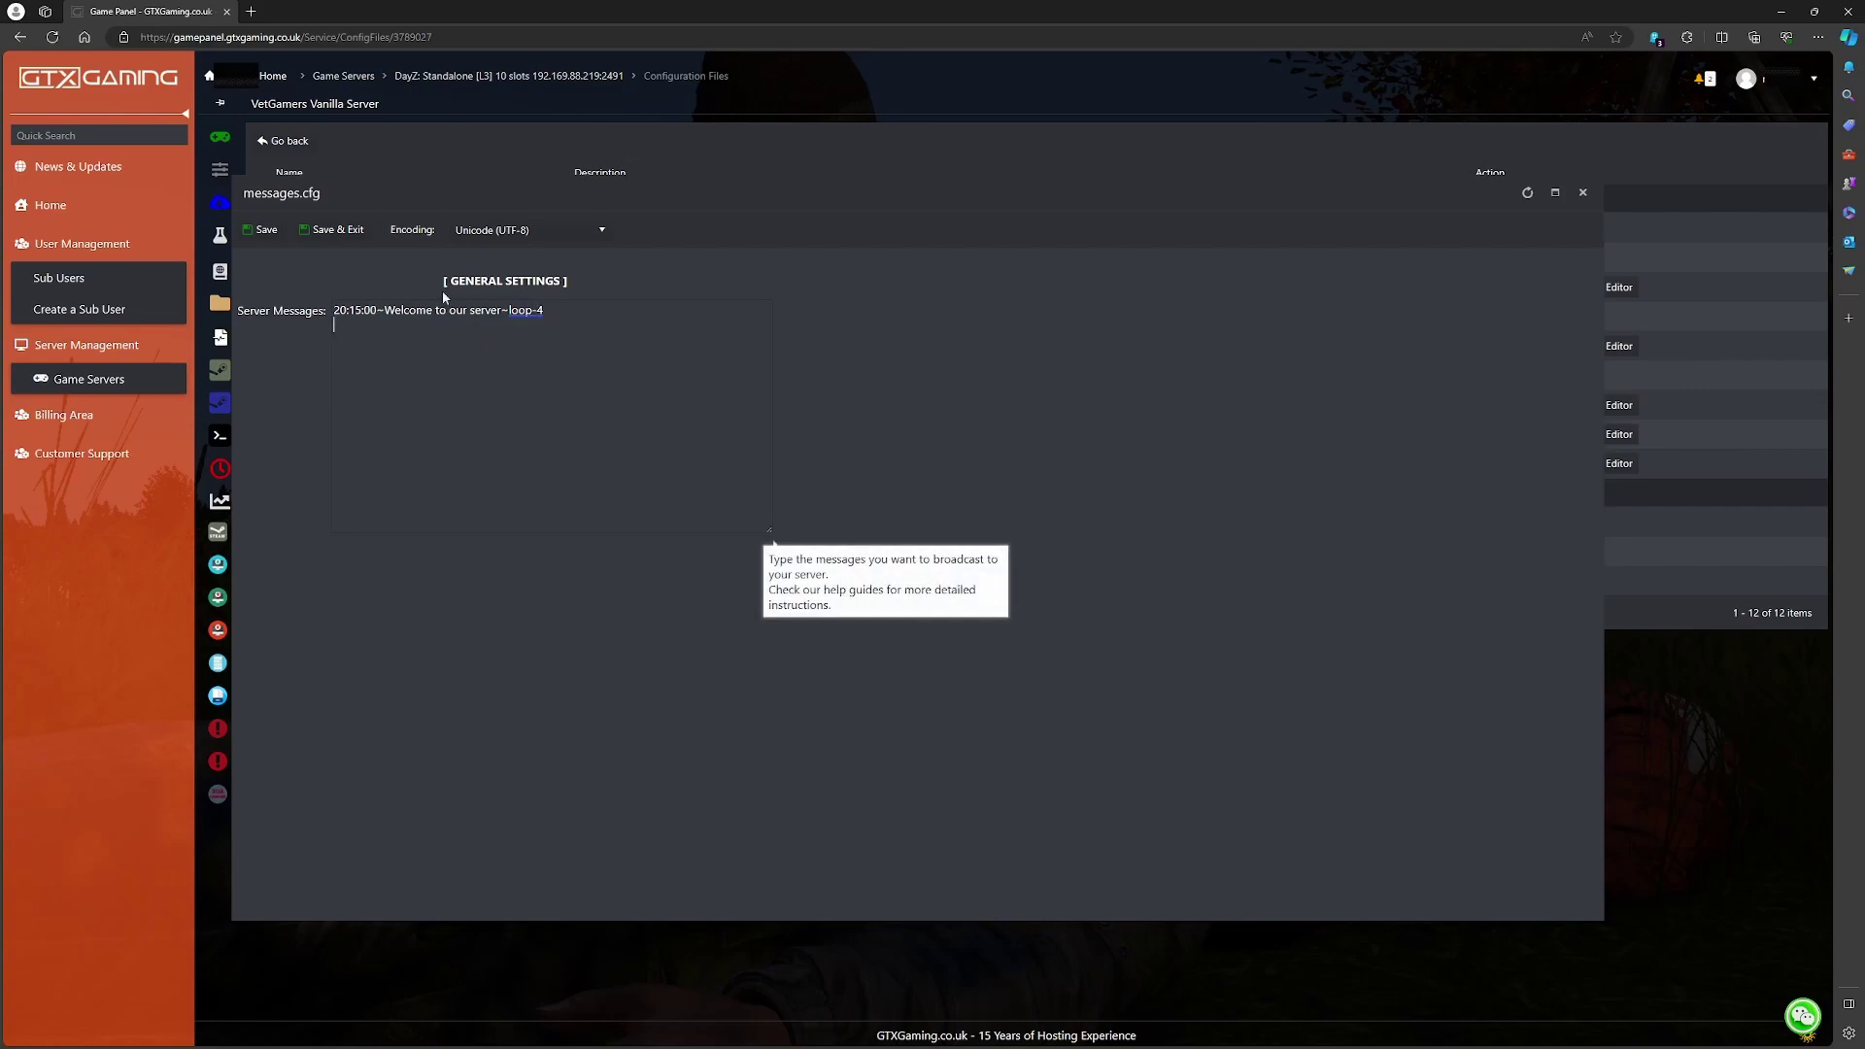
pyautogui.click(330, 233)
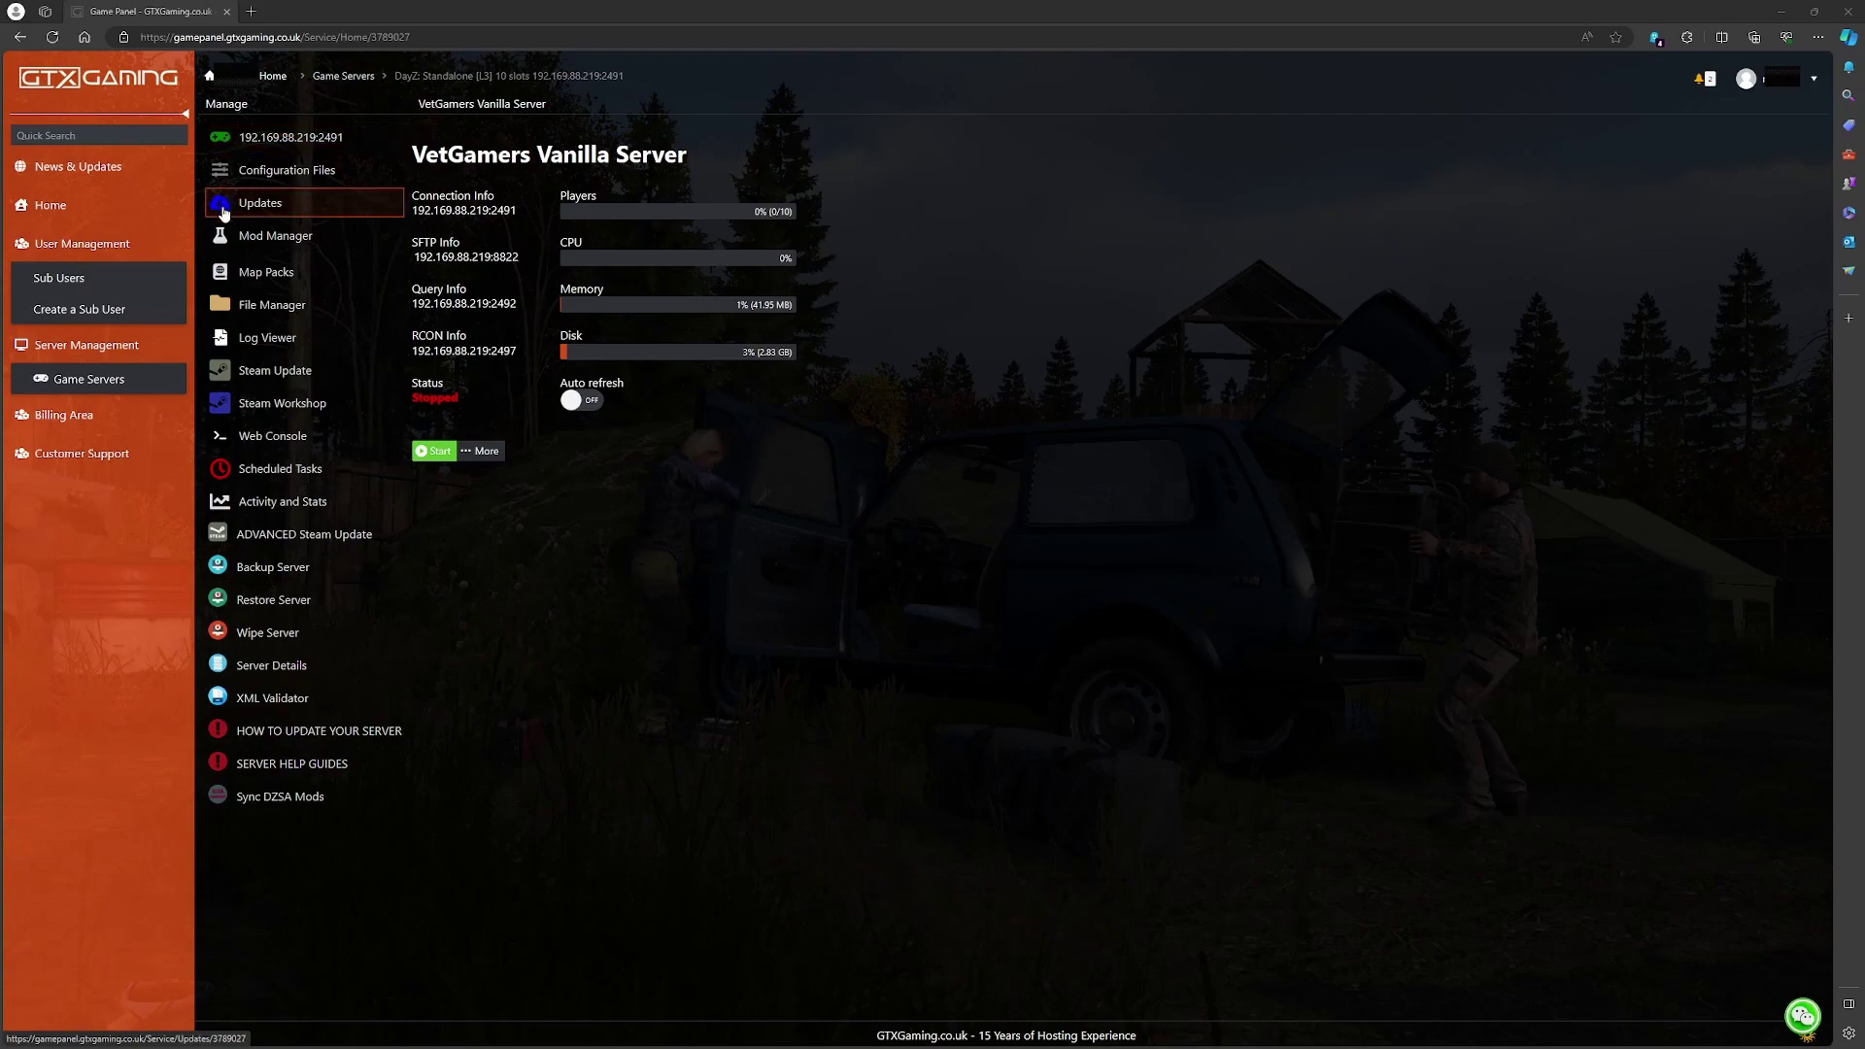
# - Run the server details script with the Server Local Time option and check the reported time
pyautogui.click(269, 666)
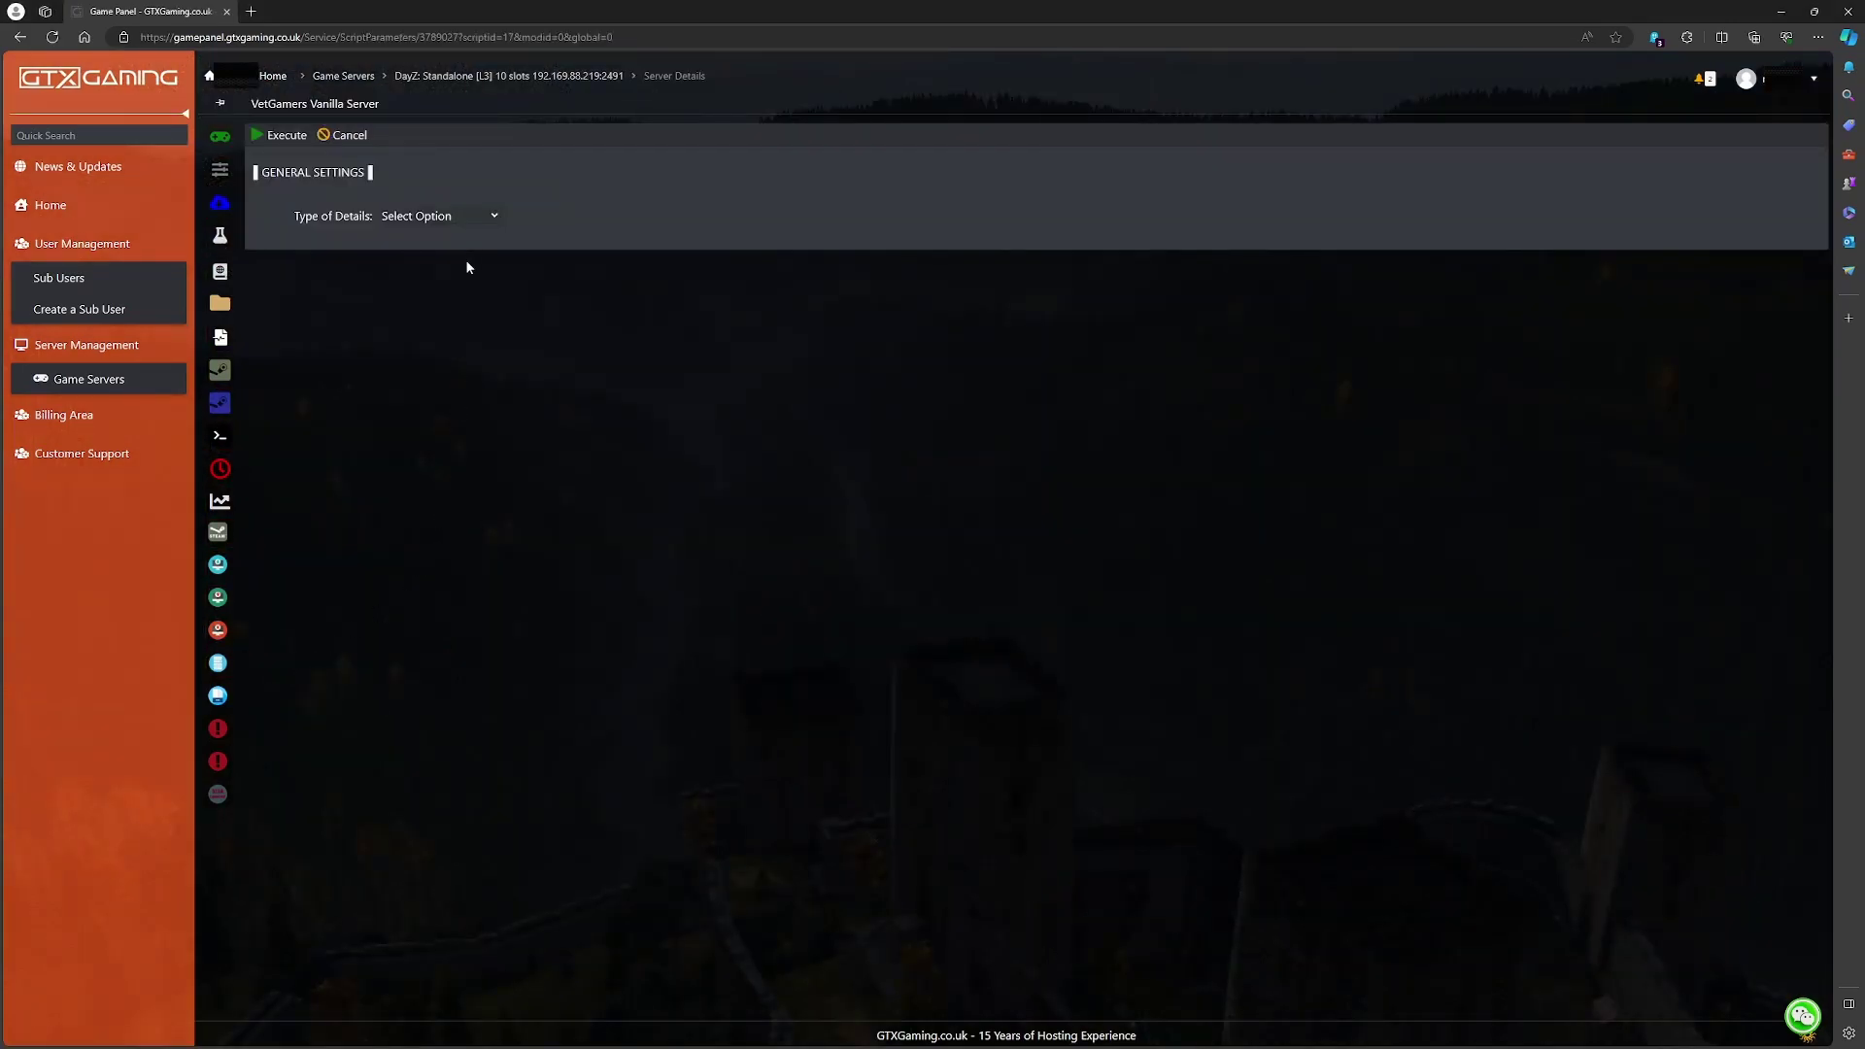
pyautogui.click(488, 216)
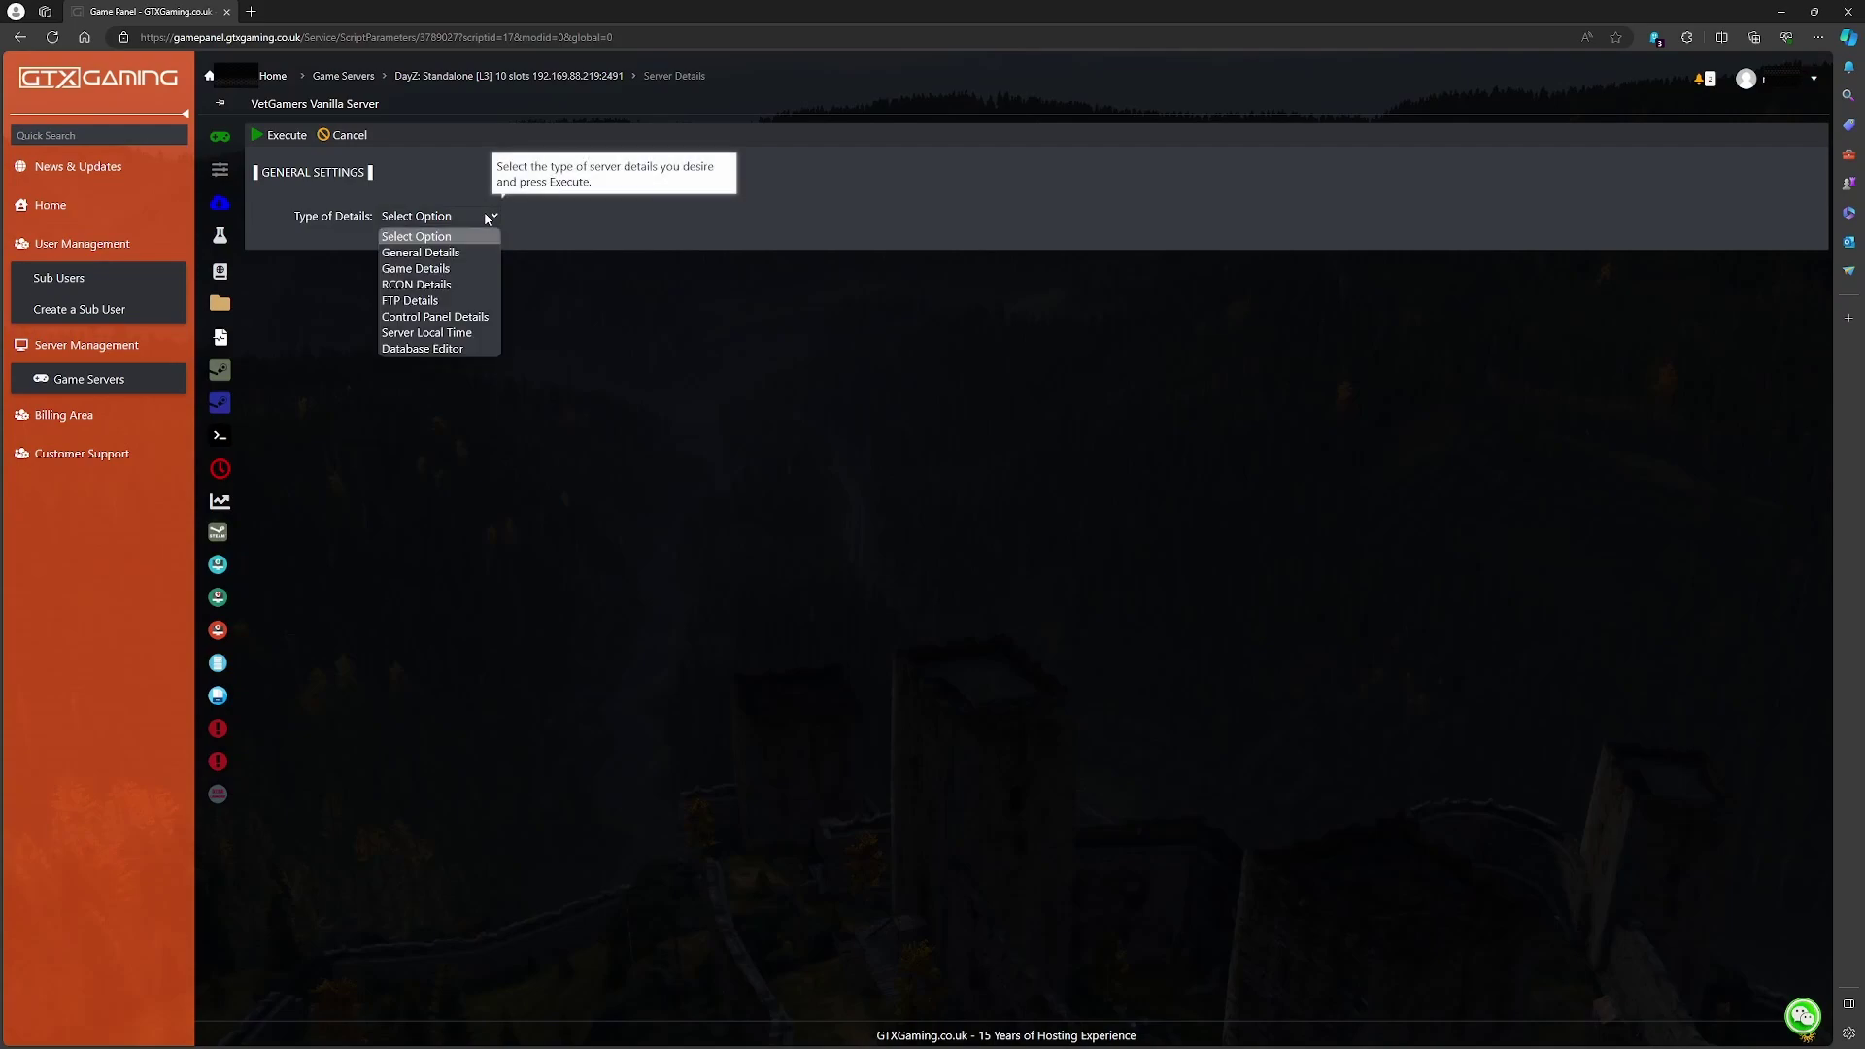
pyautogui.click(439, 337)
pyautogui.click(281, 135)
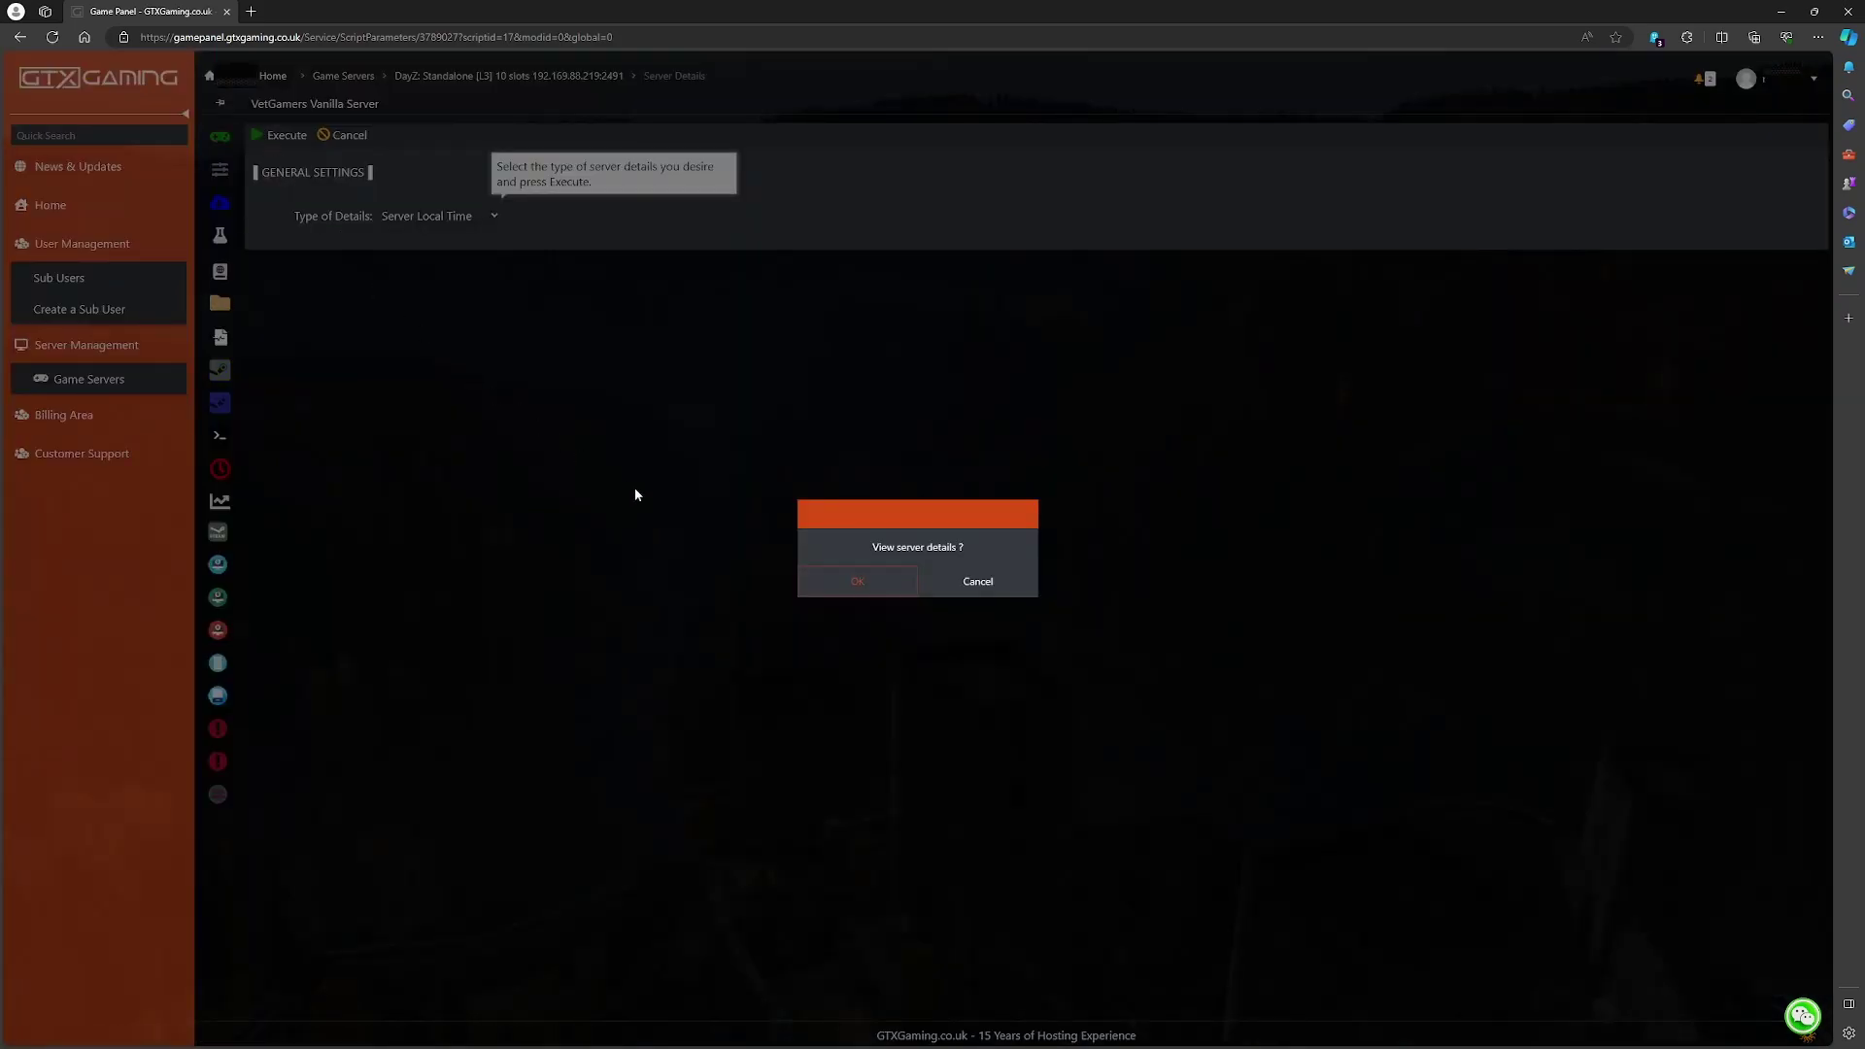
pyautogui.click(849, 581)
pyautogui.moveTo(457, 179); pyautogui.dragTo(423, 183)
pyautogui.click(481, 185)
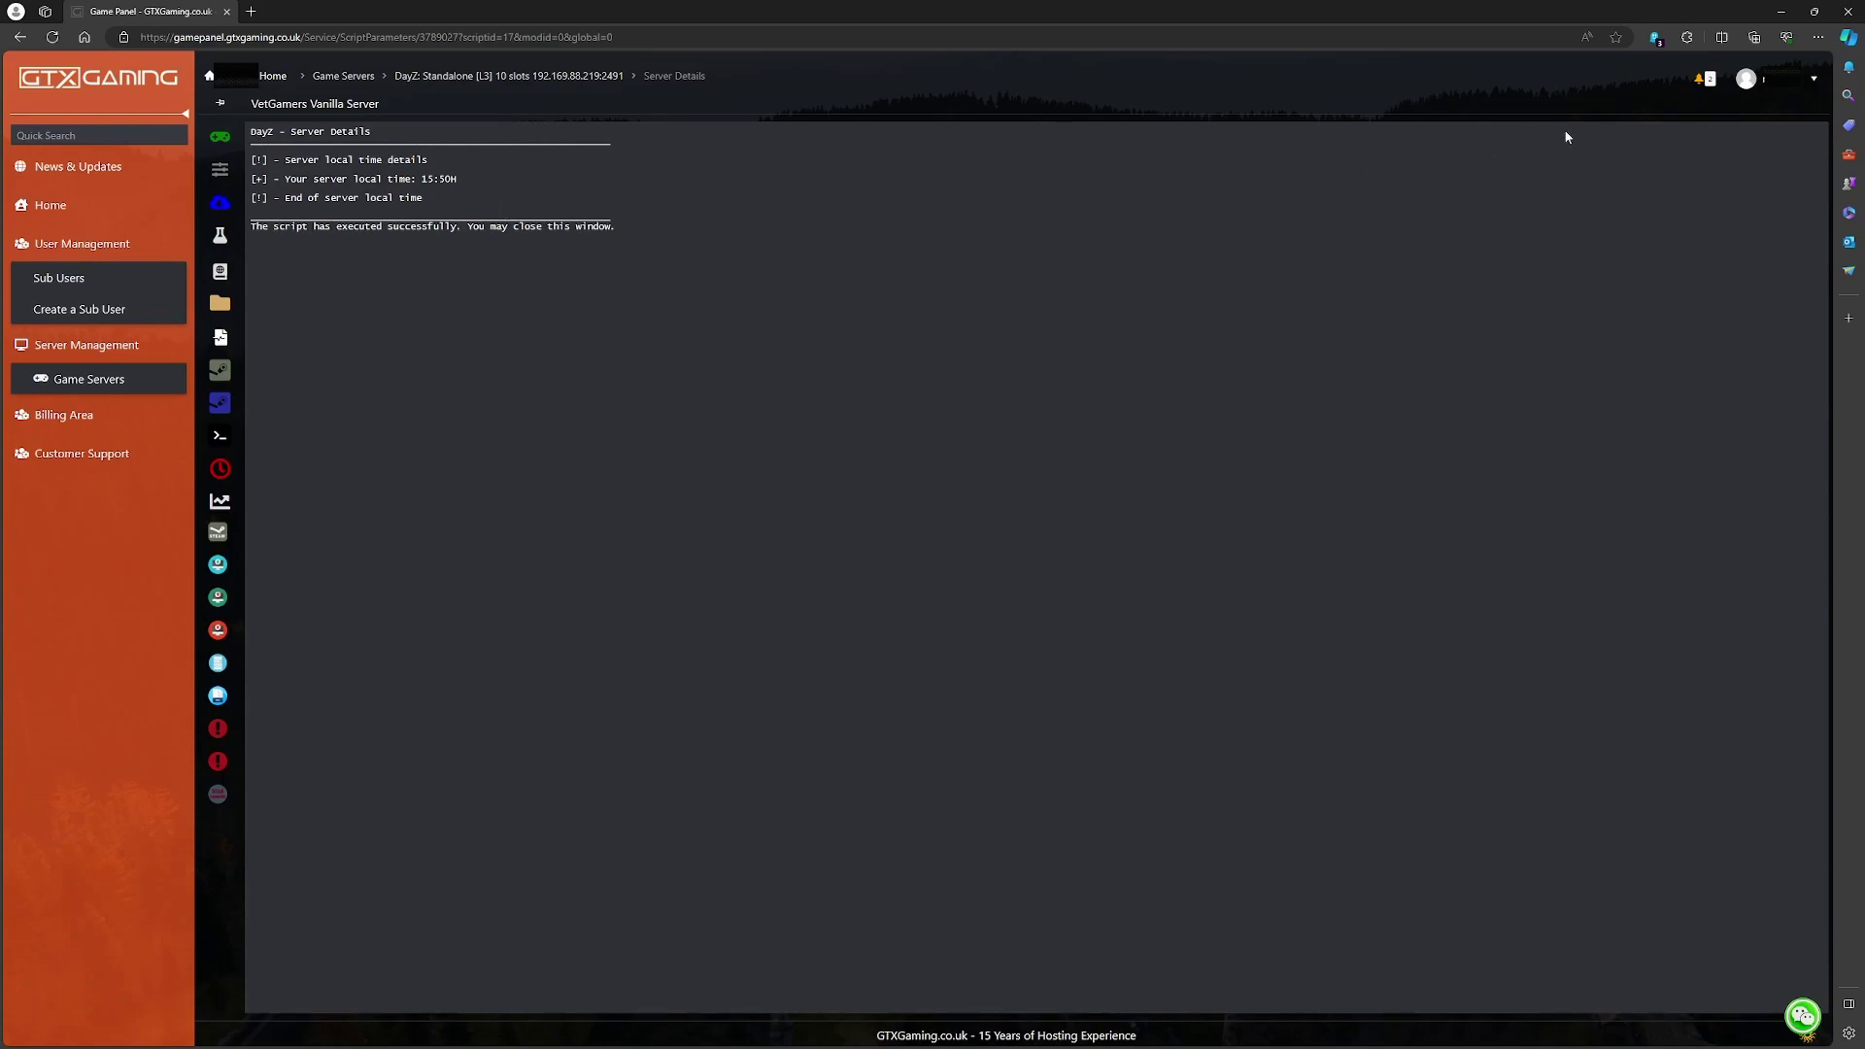
# - Review the time zone setting in the account profile, choosing (UTC-05:00) Eastern Time (US & Canada)
pyautogui.click(1818, 82)
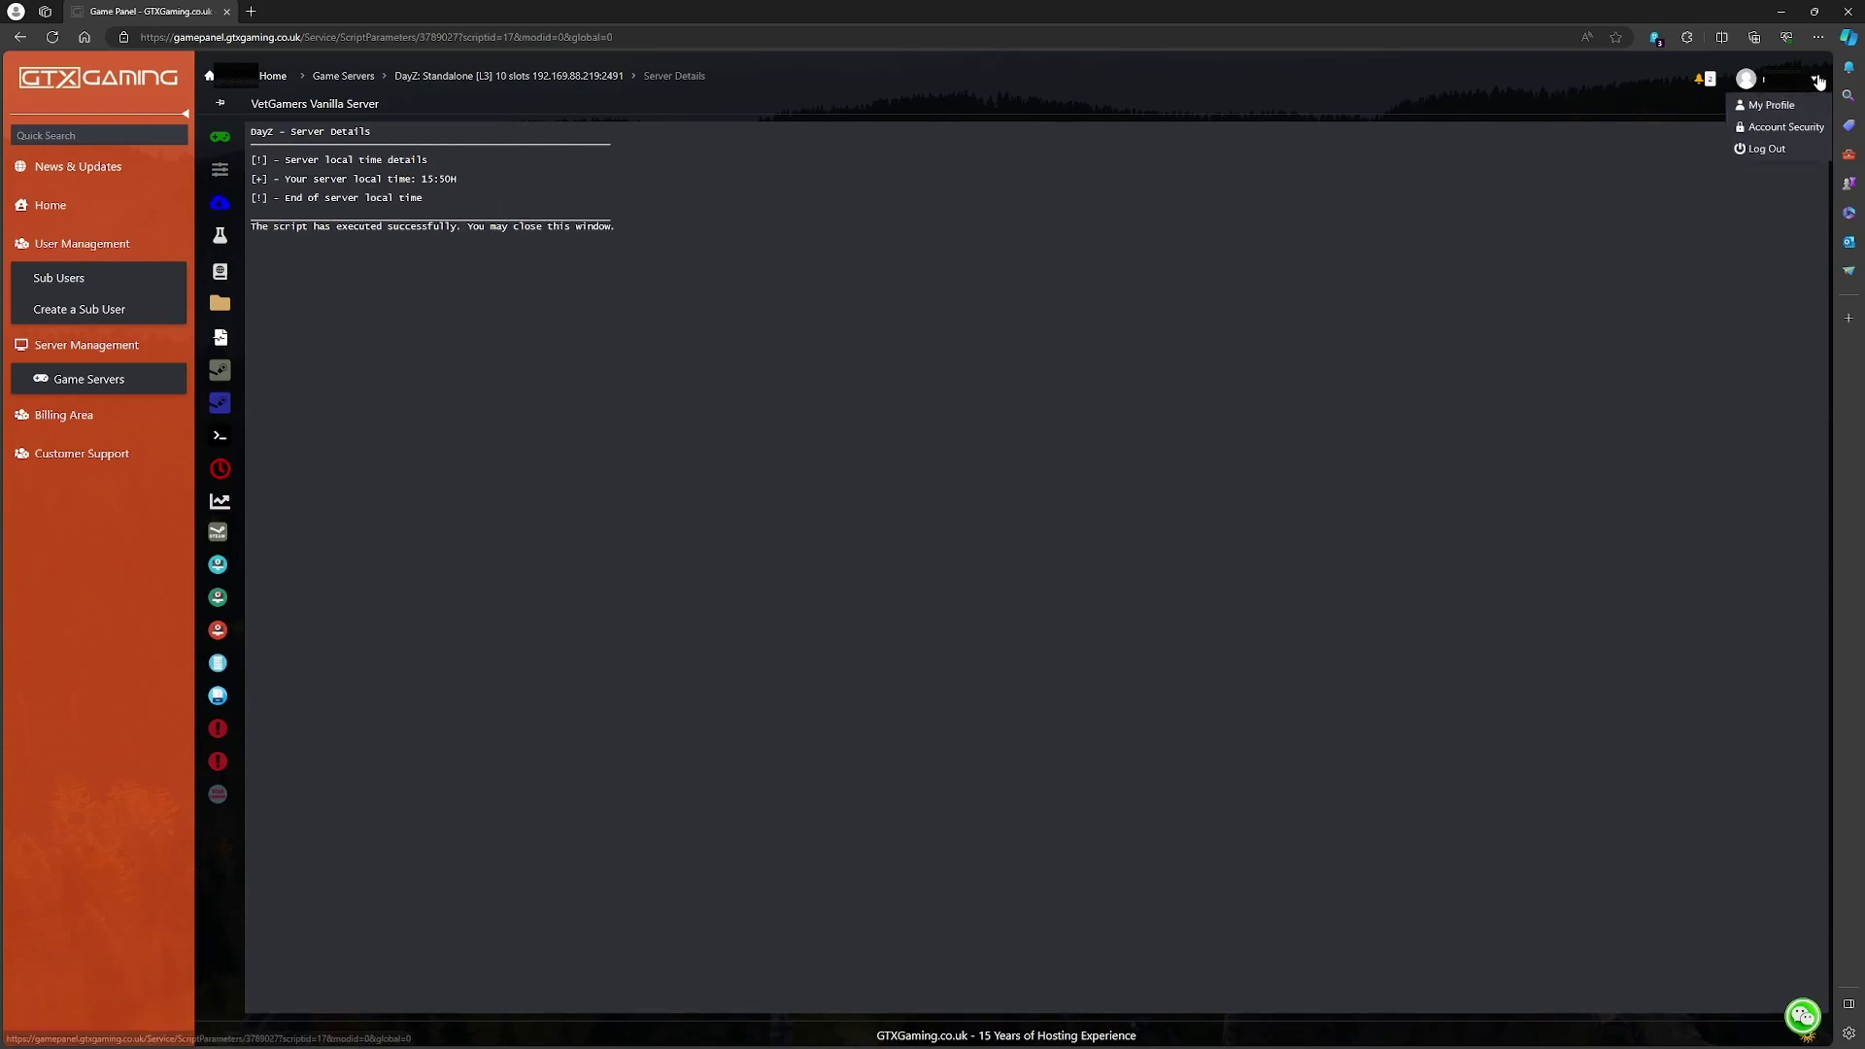
pyautogui.click(1774, 106)
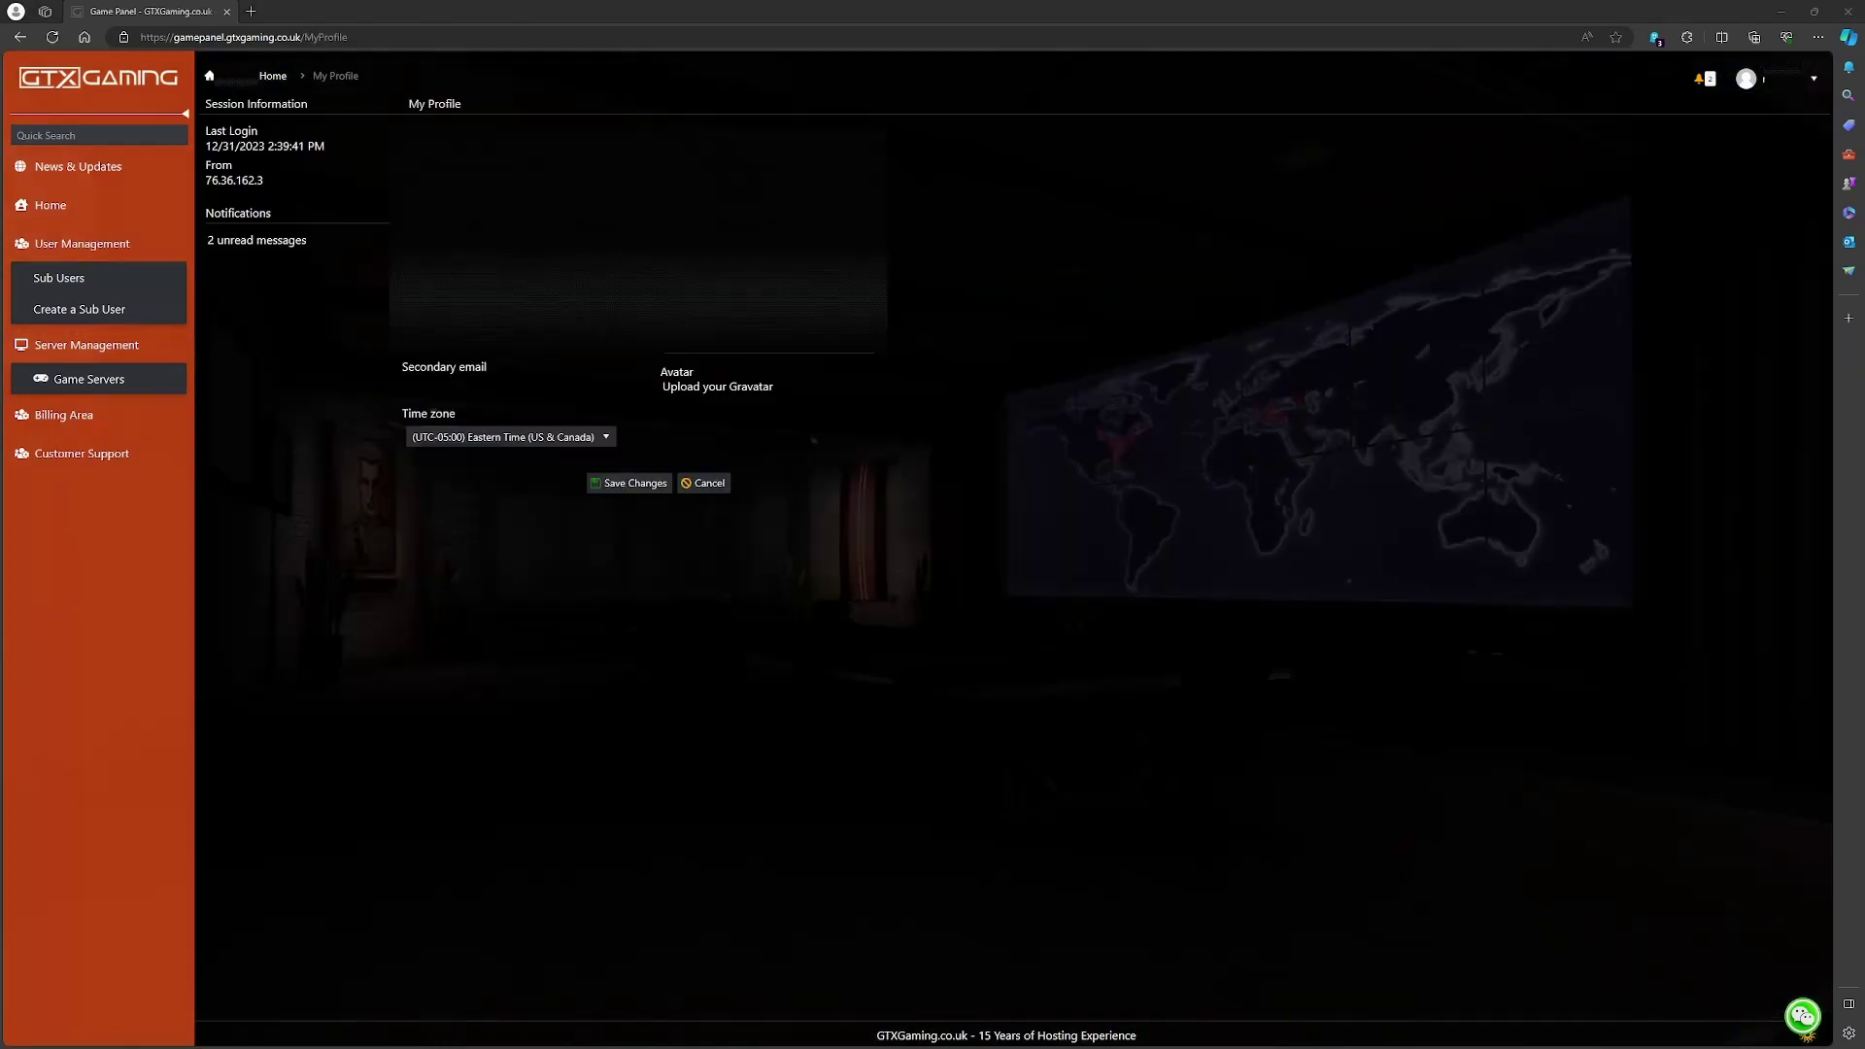
pyautogui.click(602, 442)
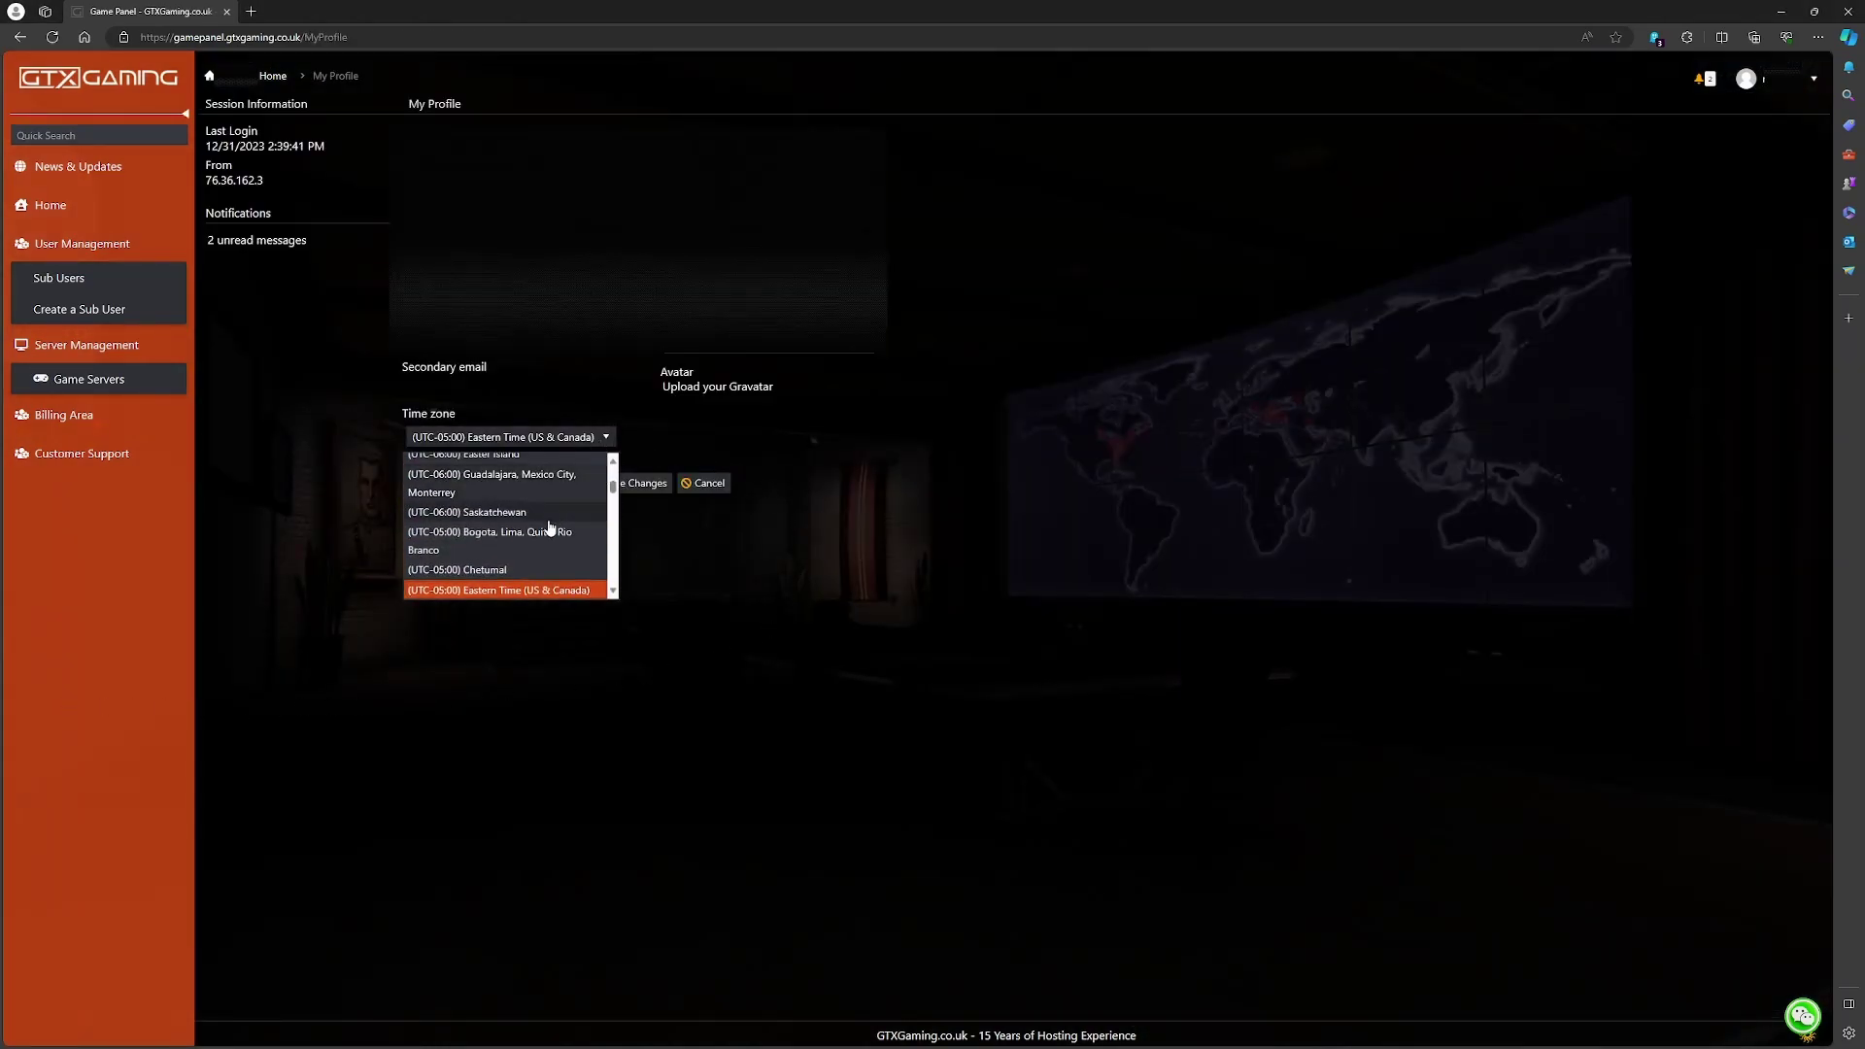
pyautogui.scroll(-2, 504, 485)
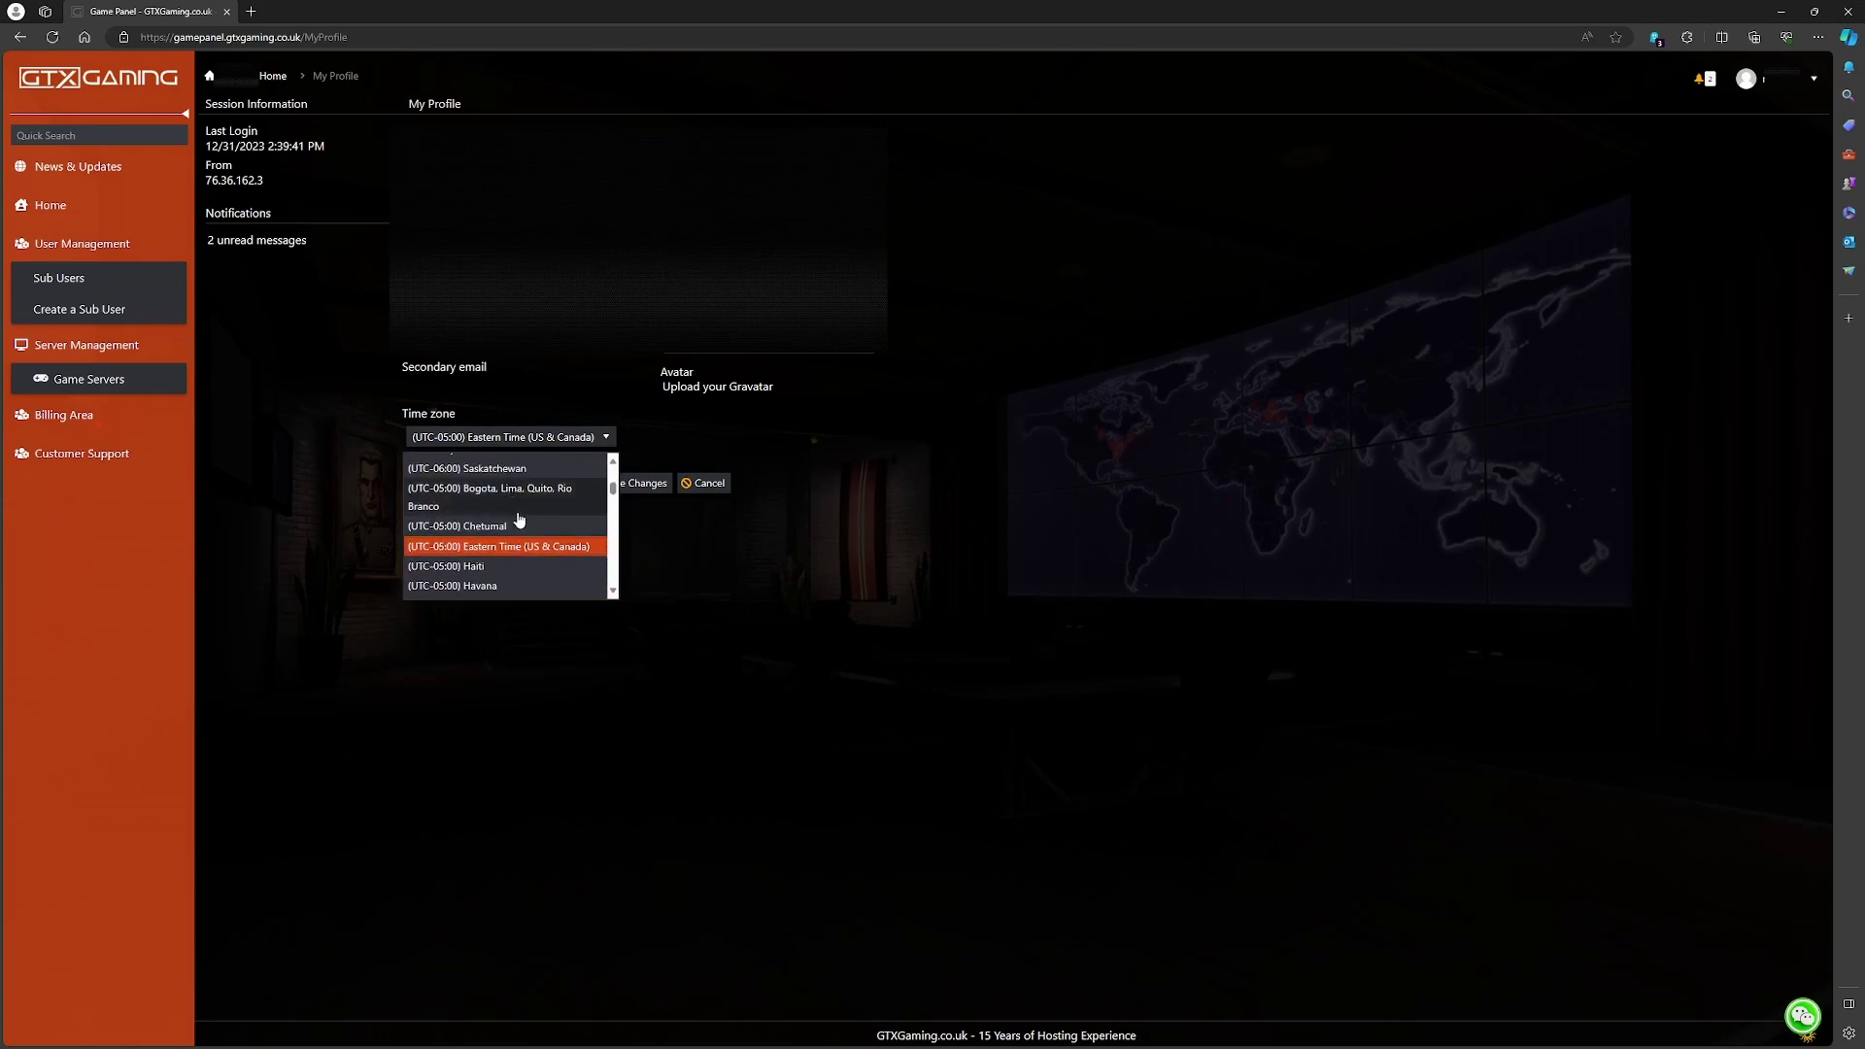
pyautogui.click(486, 548)
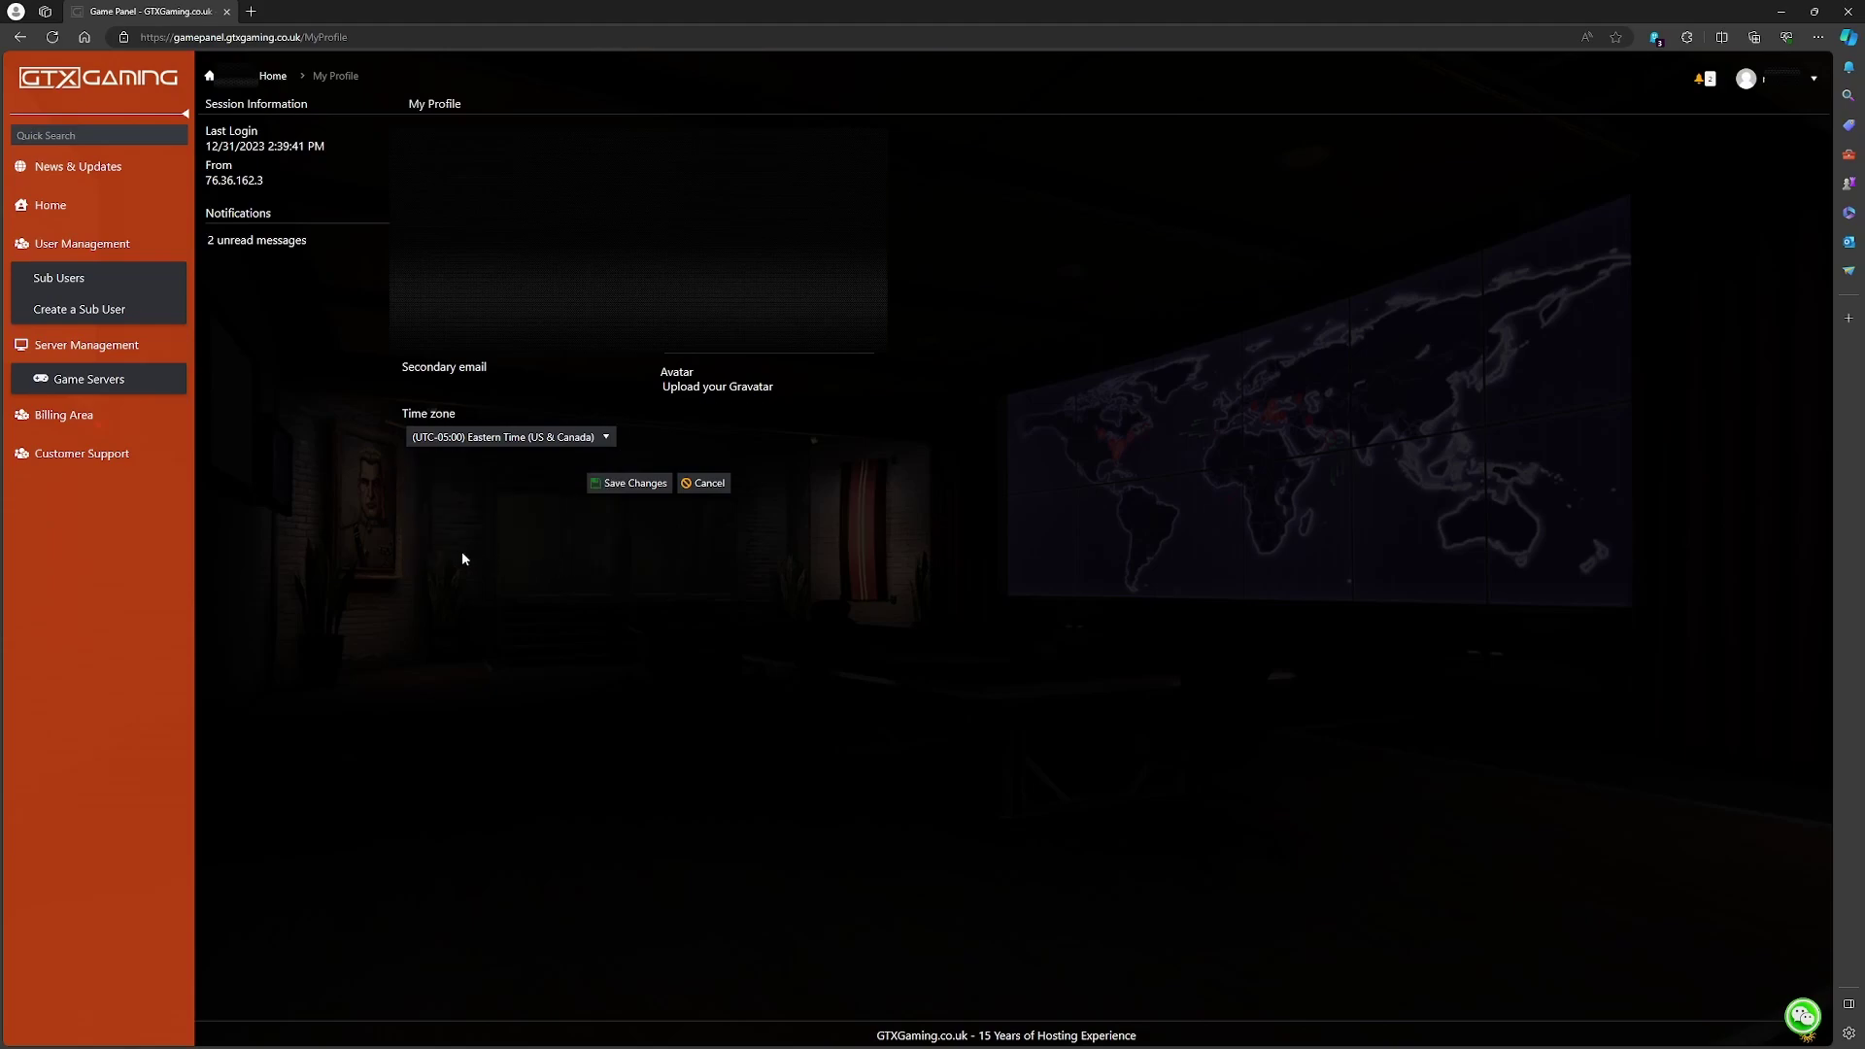
# - Create a new scheduled task of type Graceful Restart for the VetGamers Vanilla Server
pyautogui.click(170, 387)
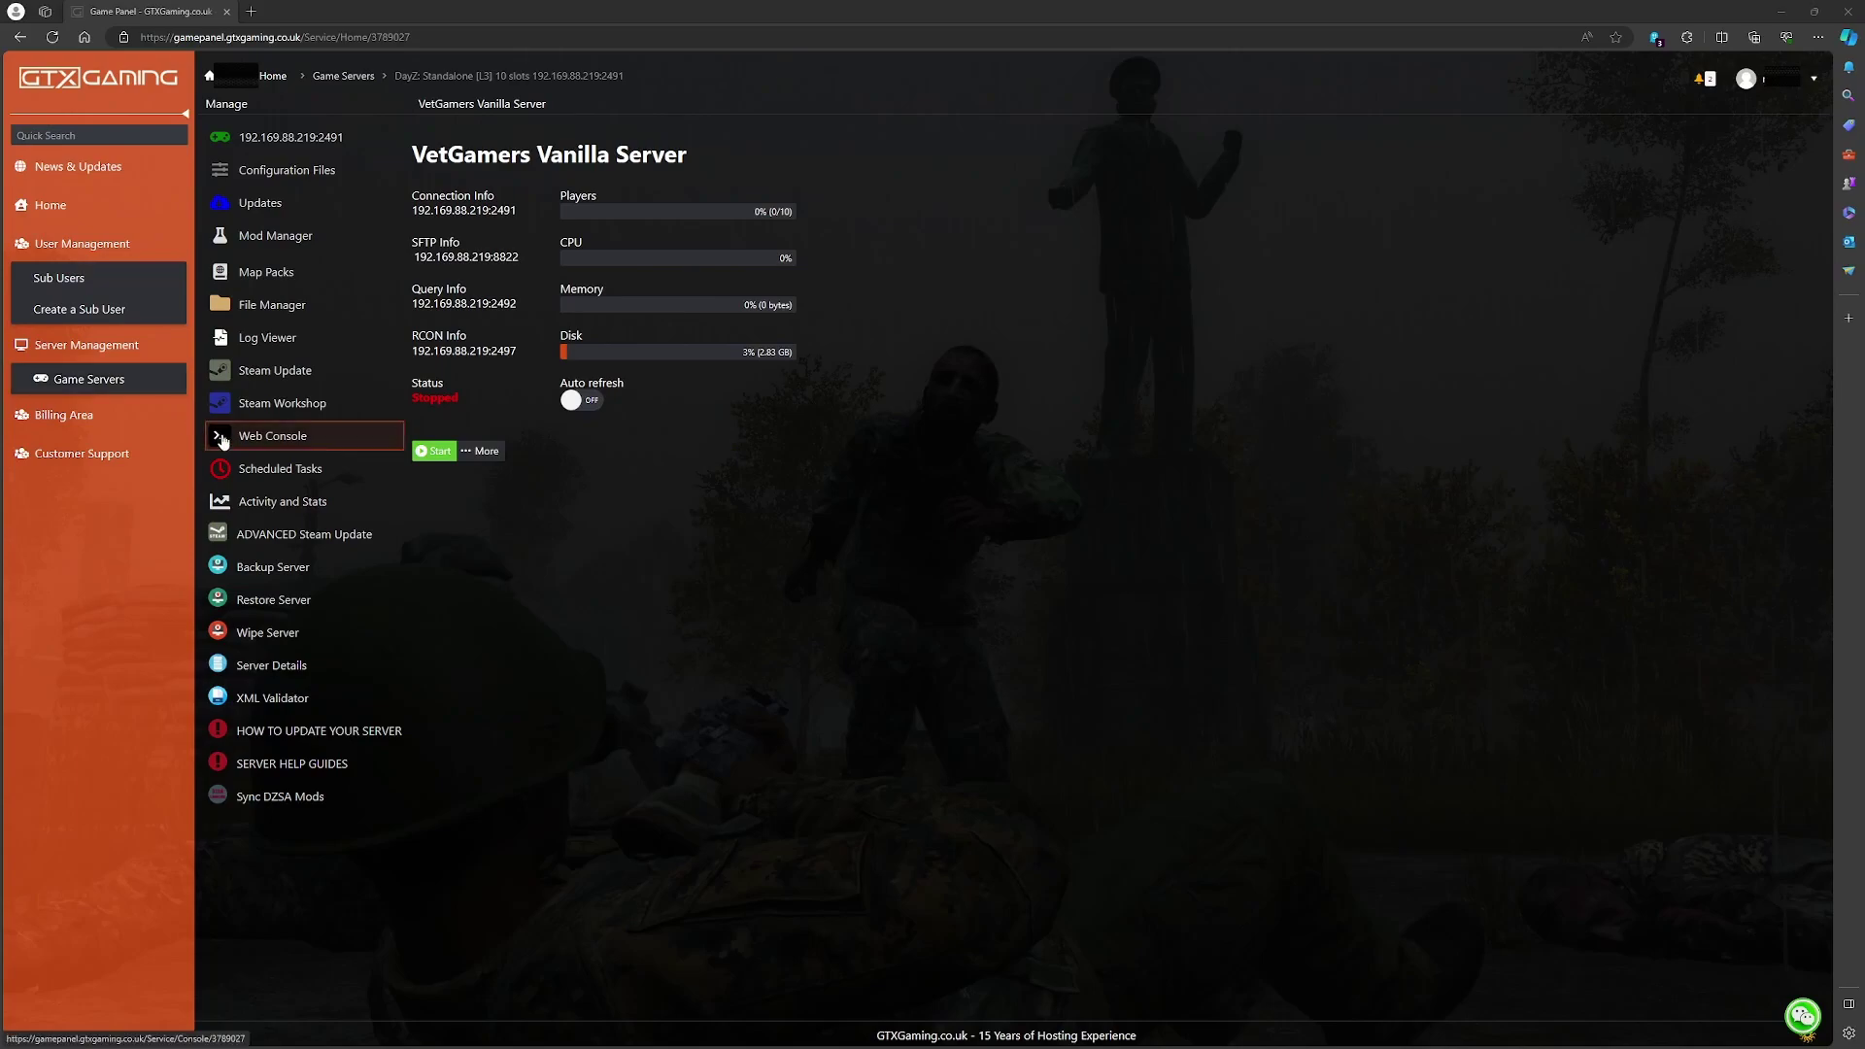
pyautogui.click(284, 474)
pyautogui.click(265, 138)
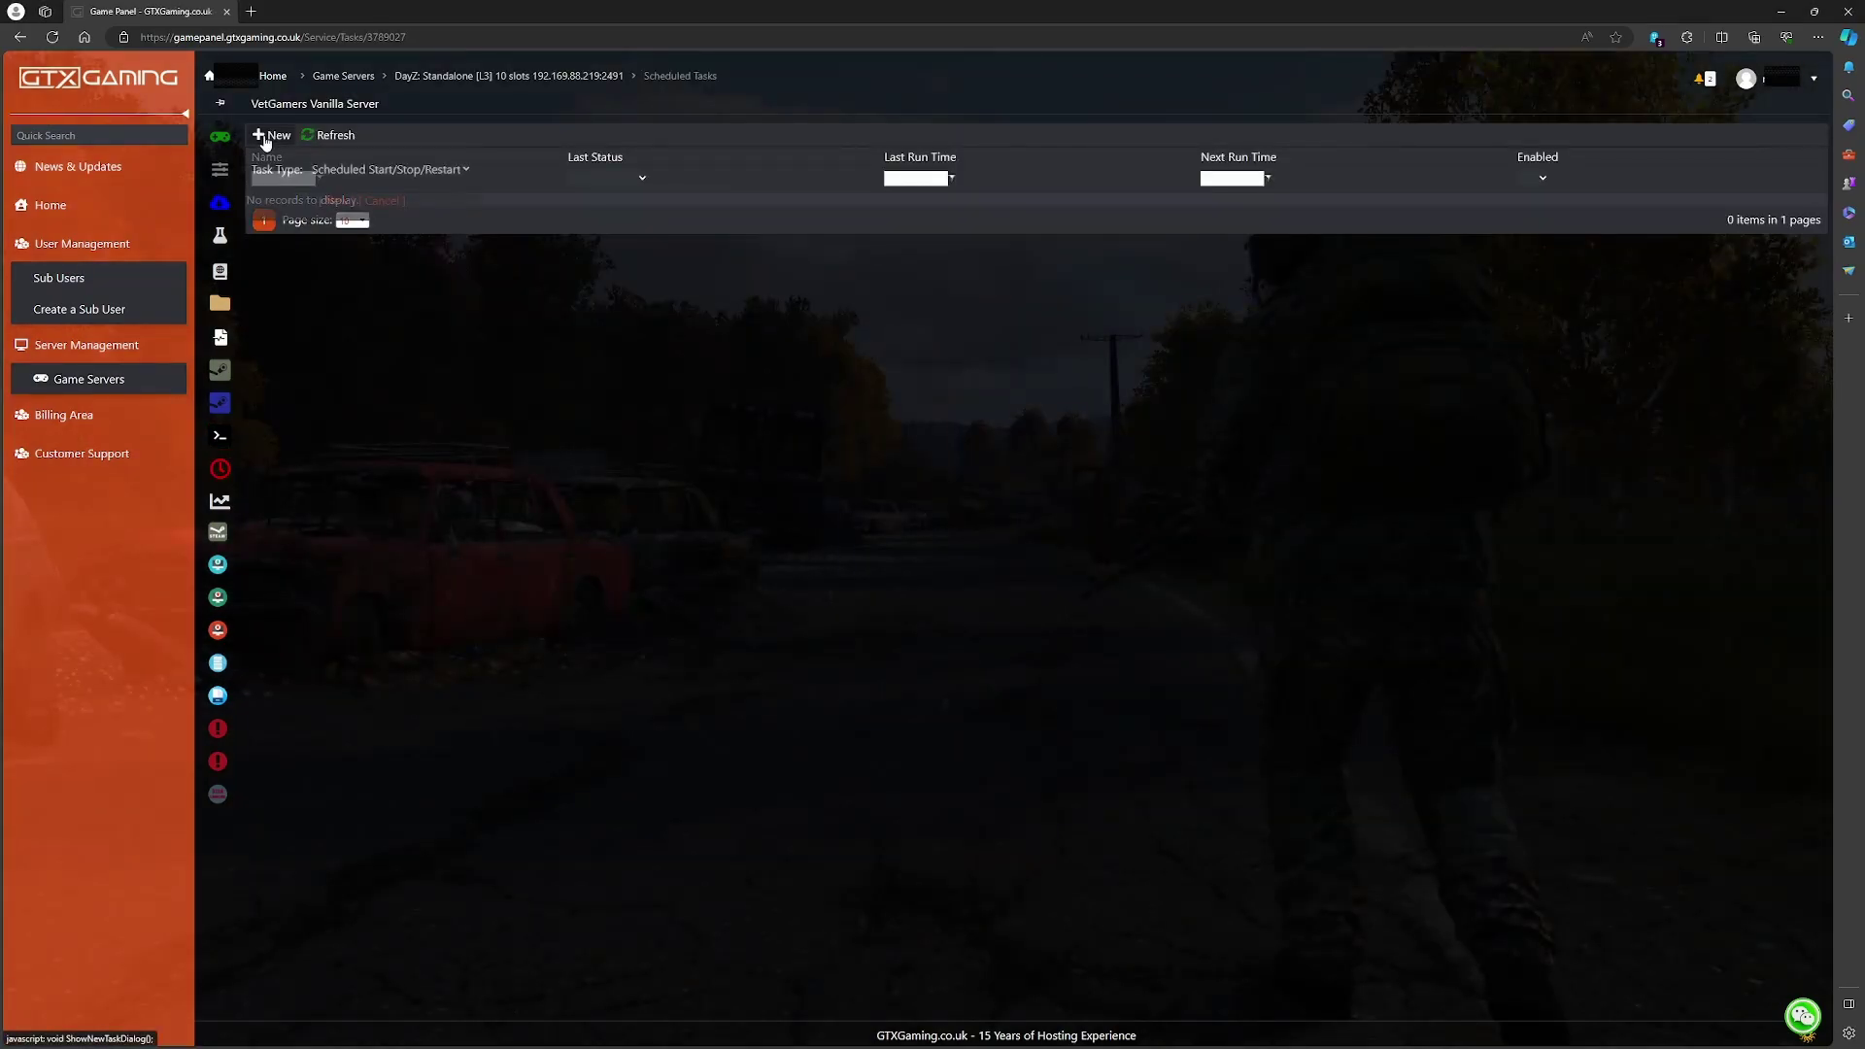
pyautogui.click(456, 169)
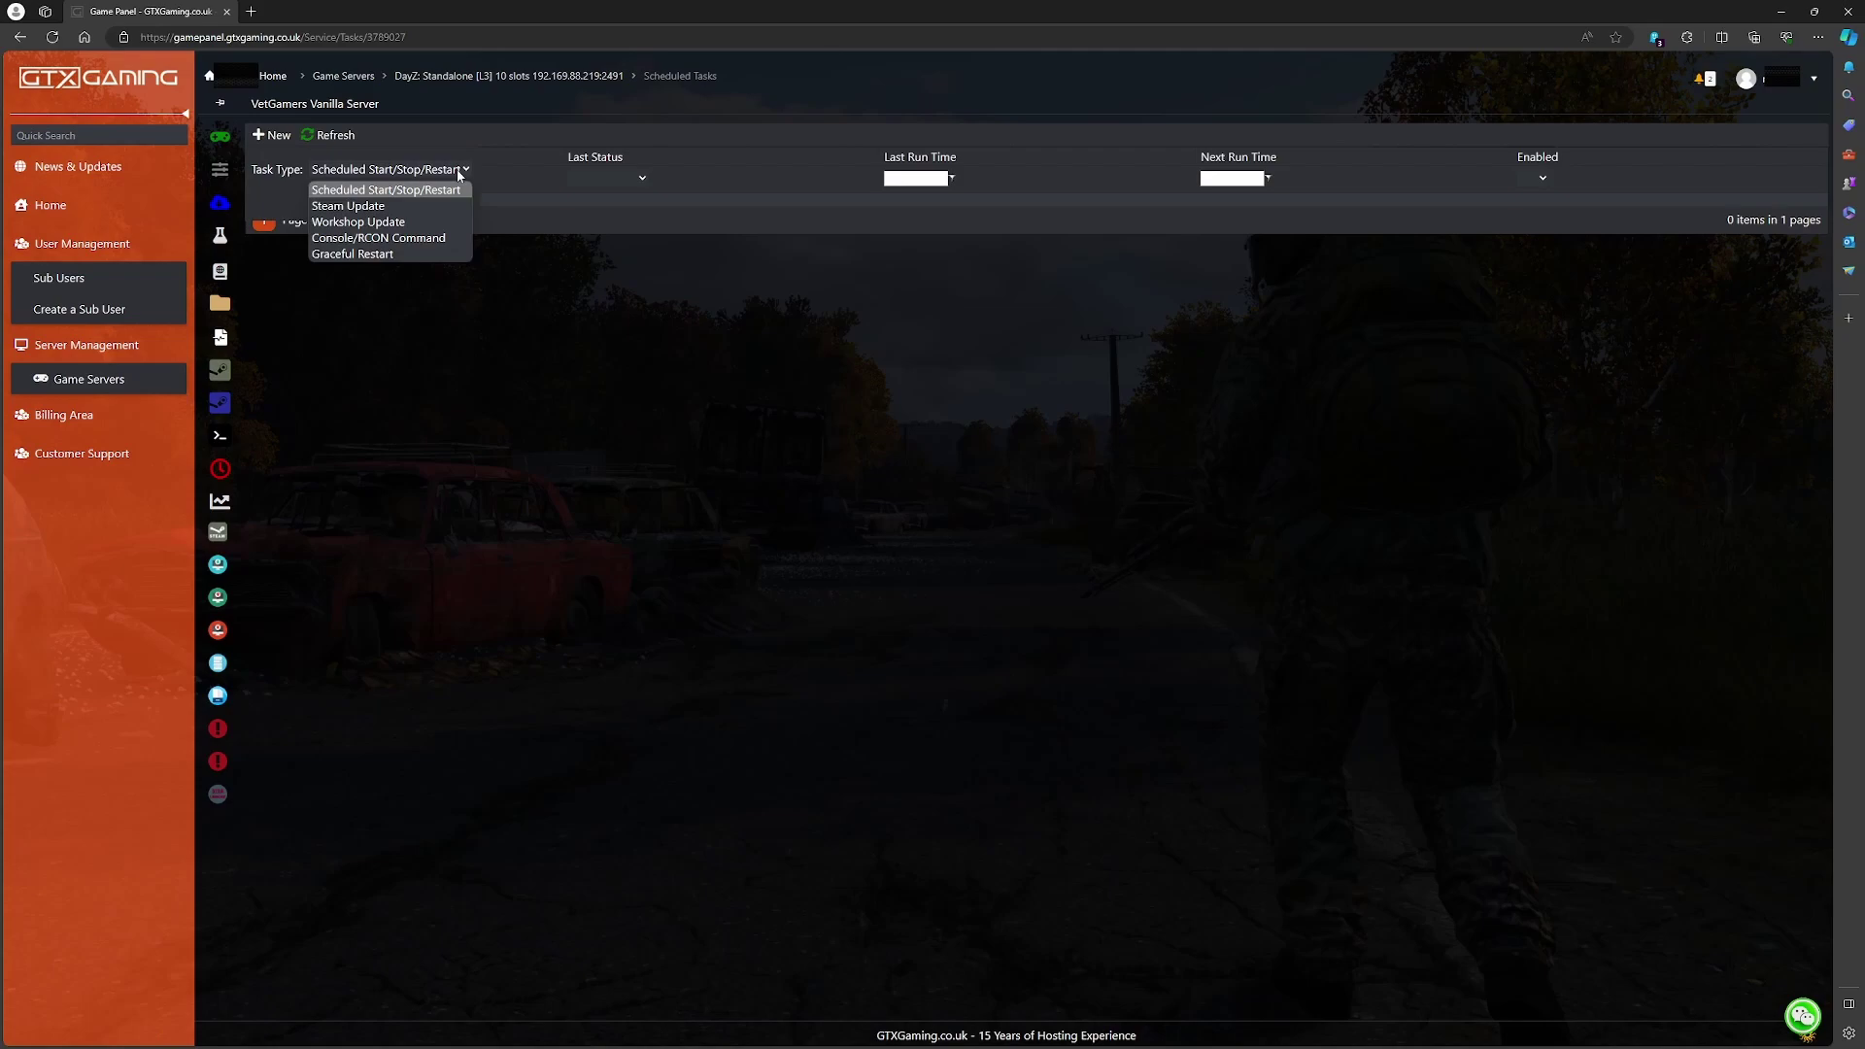
pyautogui.click(370, 255)
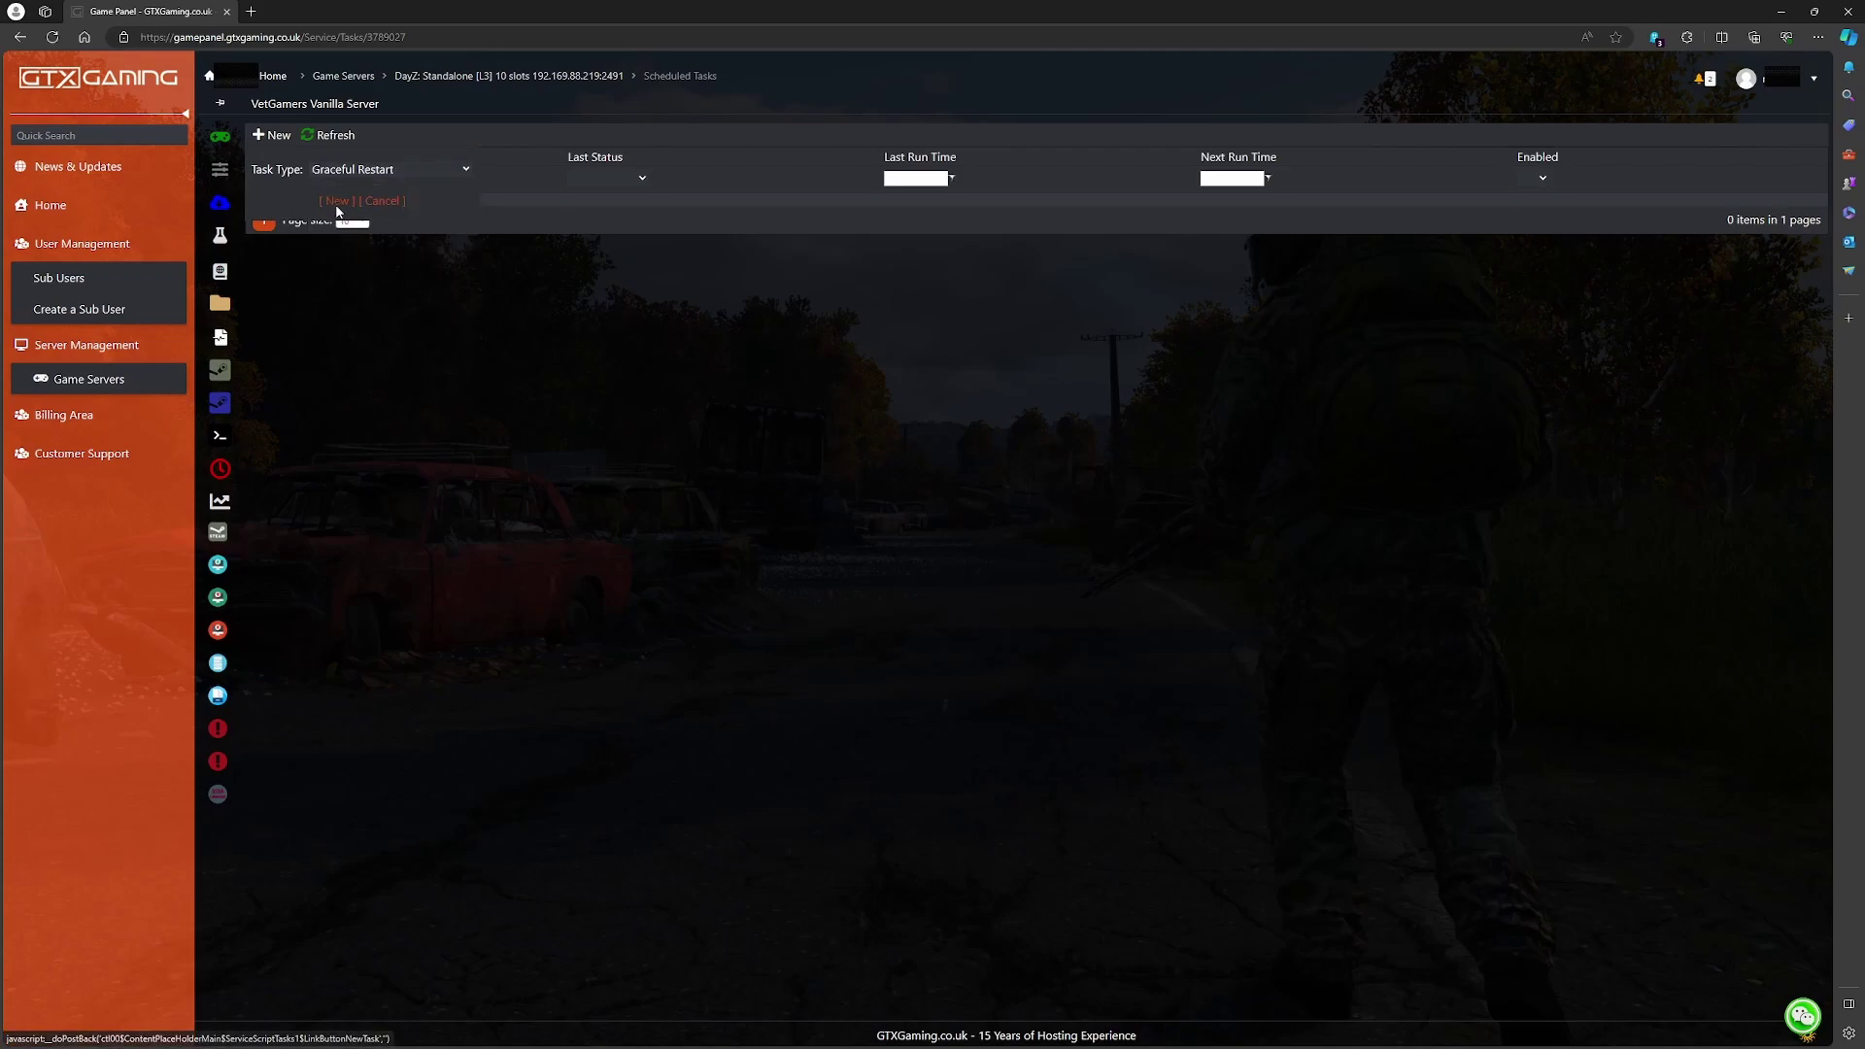
pyautogui.click(337, 201)
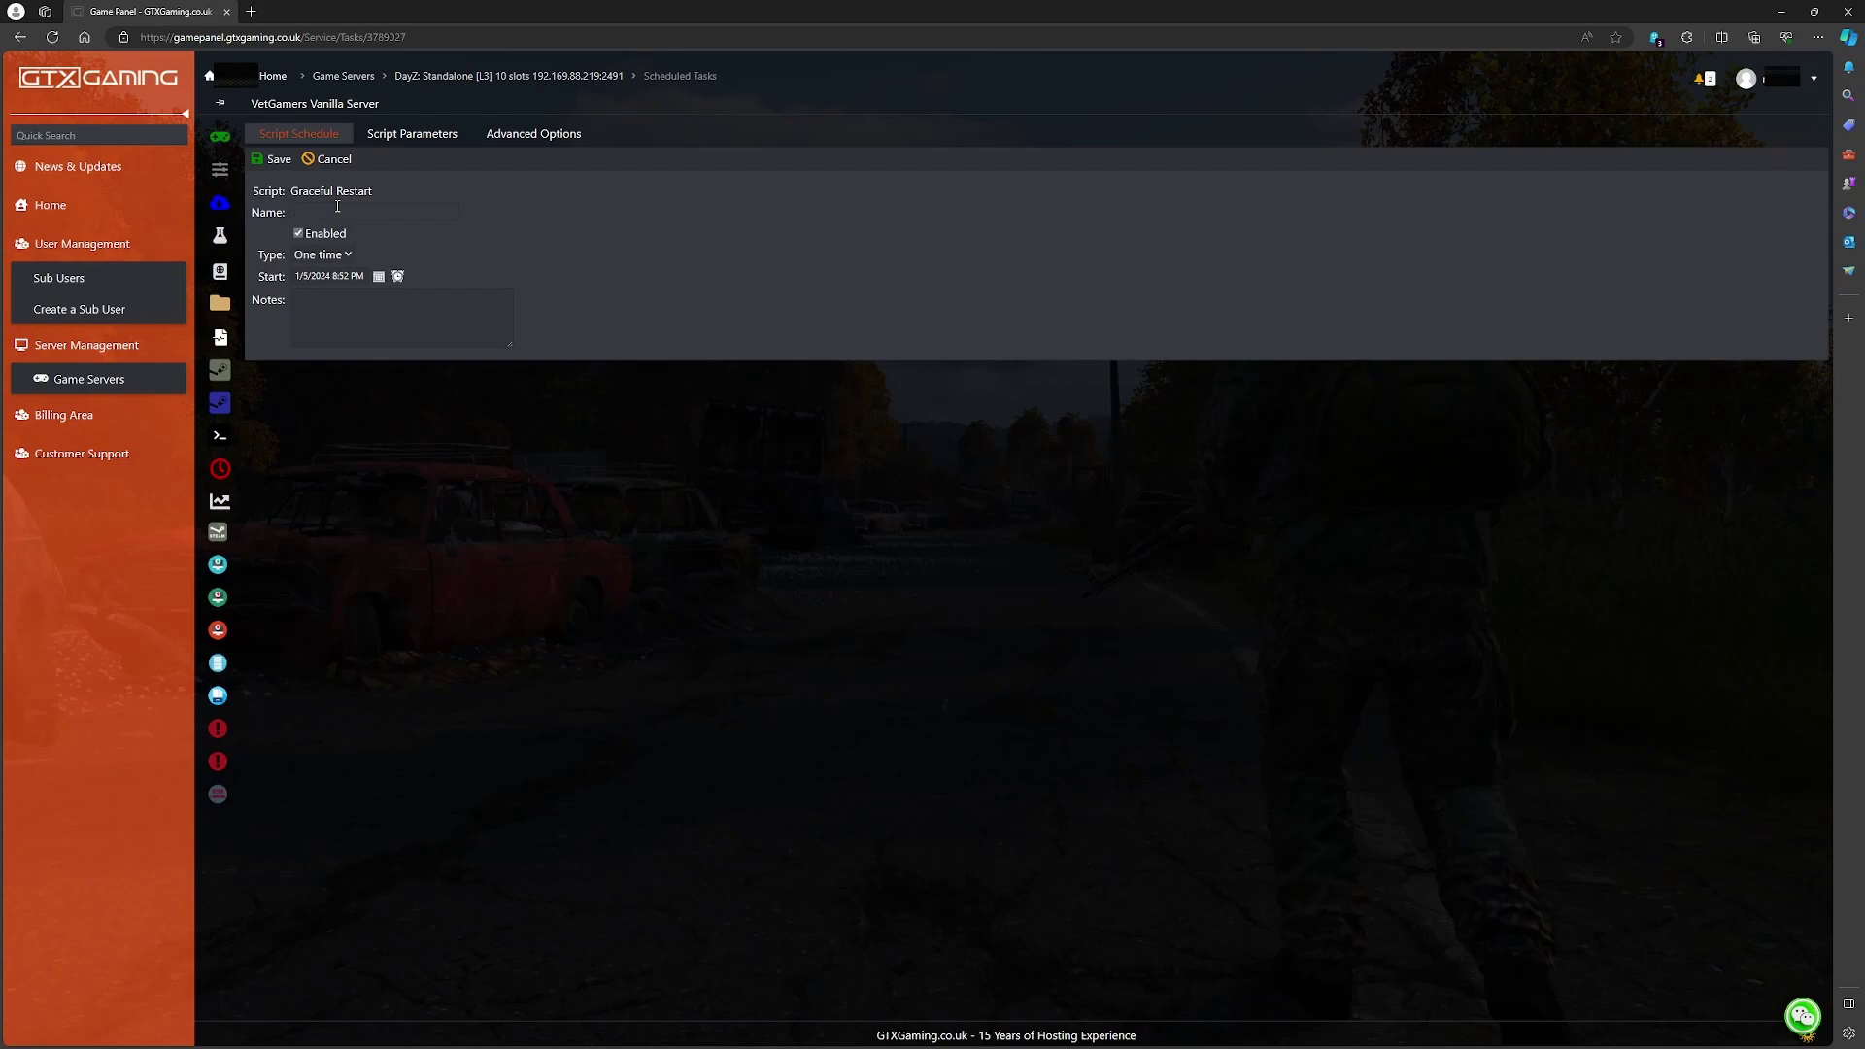
# - Name the task "Server Restarts", make its schedule daily and turn on task repetition
pyautogui.write('Server Restarts')
pyautogui.click(341, 258)
pyautogui.click(340, 290)
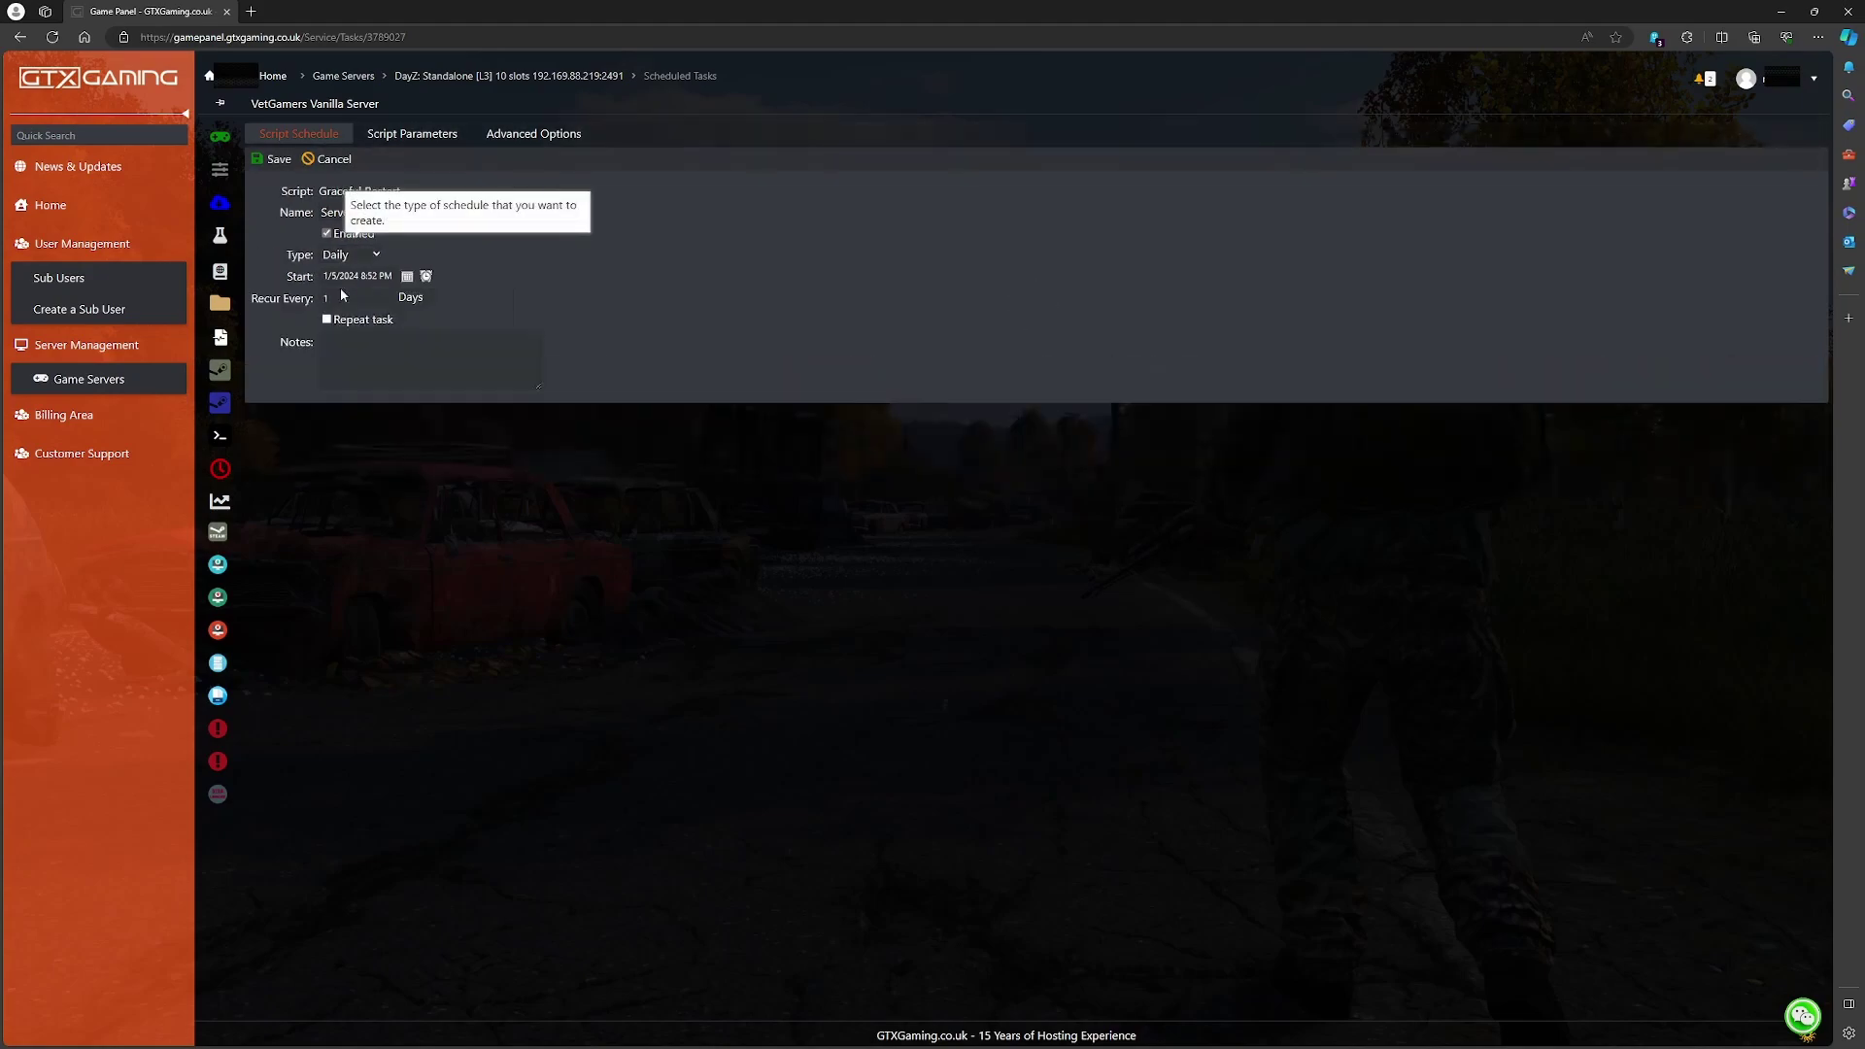
pyautogui.click(327, 320)
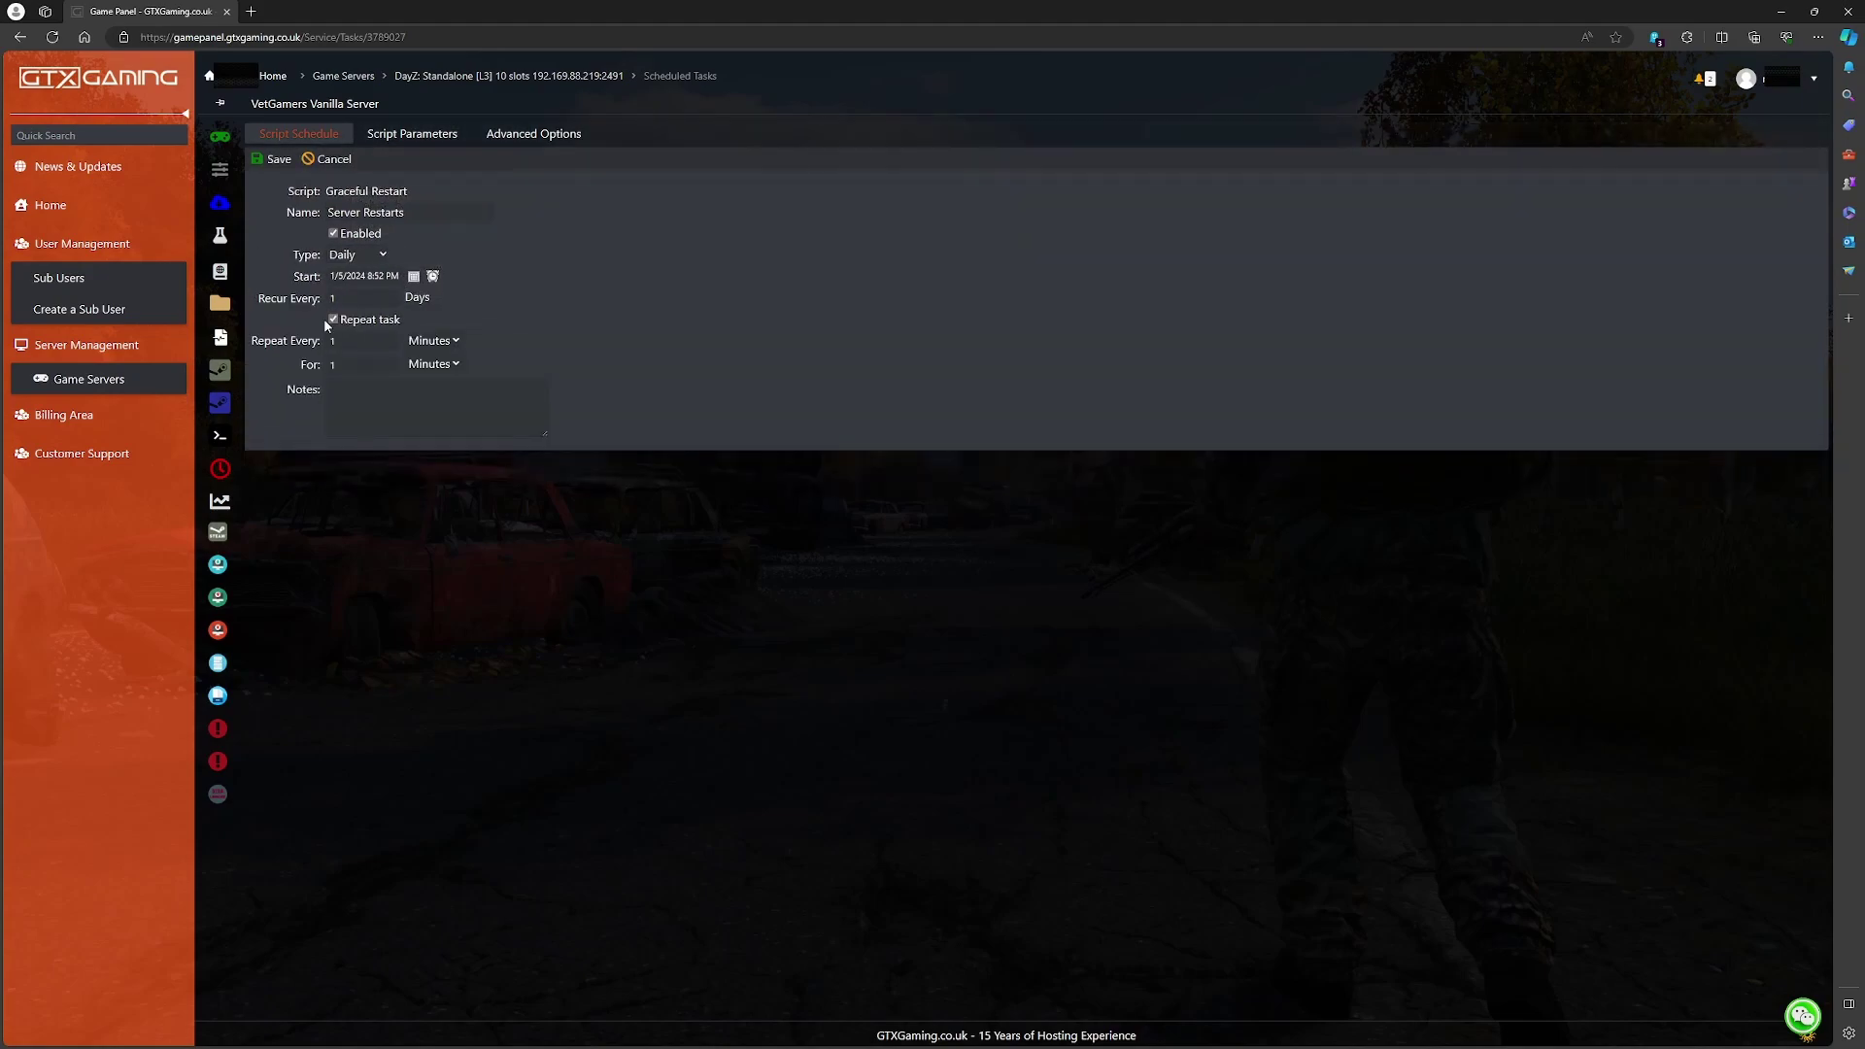
# - Set the task to start 1/6/2024 12:00 AM and repeat every 4 hours for 24 hours, and review its restart warning messages
pyautogui.write('4')
pyautogui.click(433, 341)
pyautogui.click(427, 379)
pyautogui.click(378, 370)
pyautogui.write('24')
pyautogui.click(433, 364)
pyautogui.click(428, 396)
pyautogui.click(432, 137)
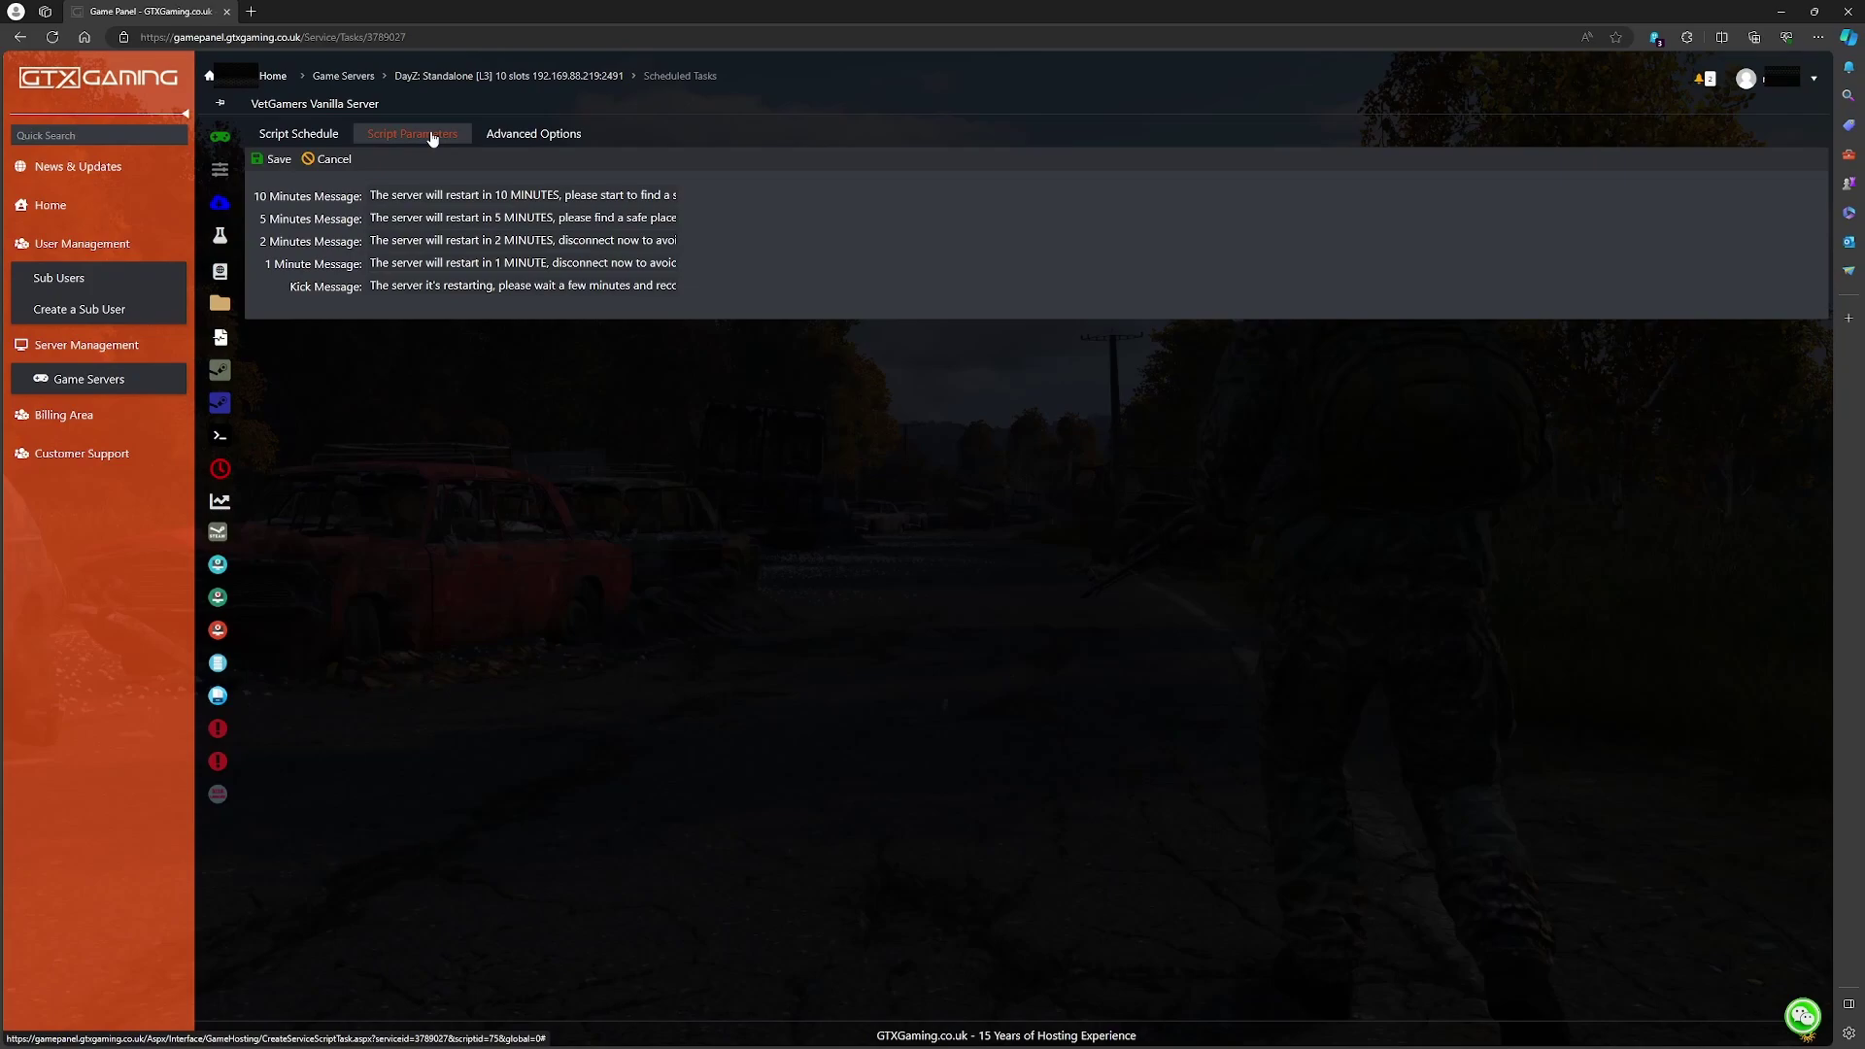
pyautogui.click(301, 135)
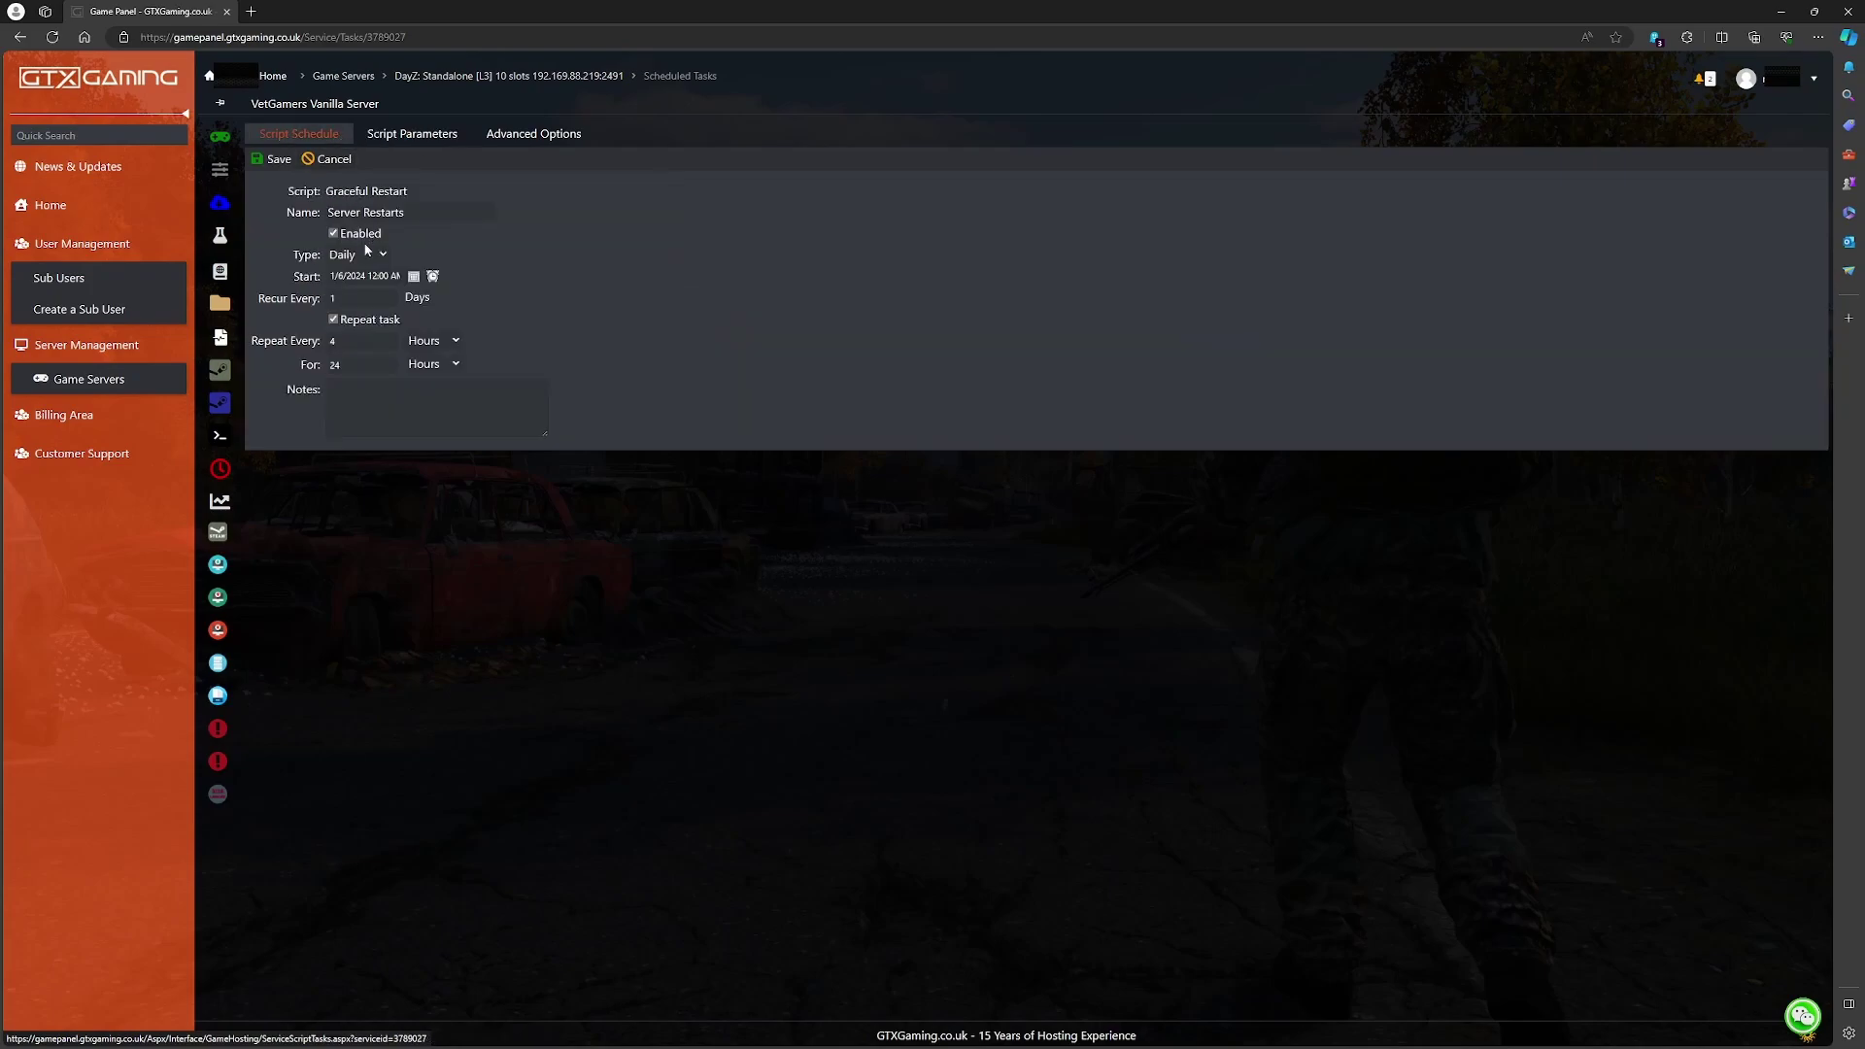
# - Set the restart task's start to 1/6/2024 3:50 AM, save it and check its entry among the scheduled tasks
pyautogui.click(374, 277)
pyautogui.press('BackSpace')
pyautogui.press('BackSpace')
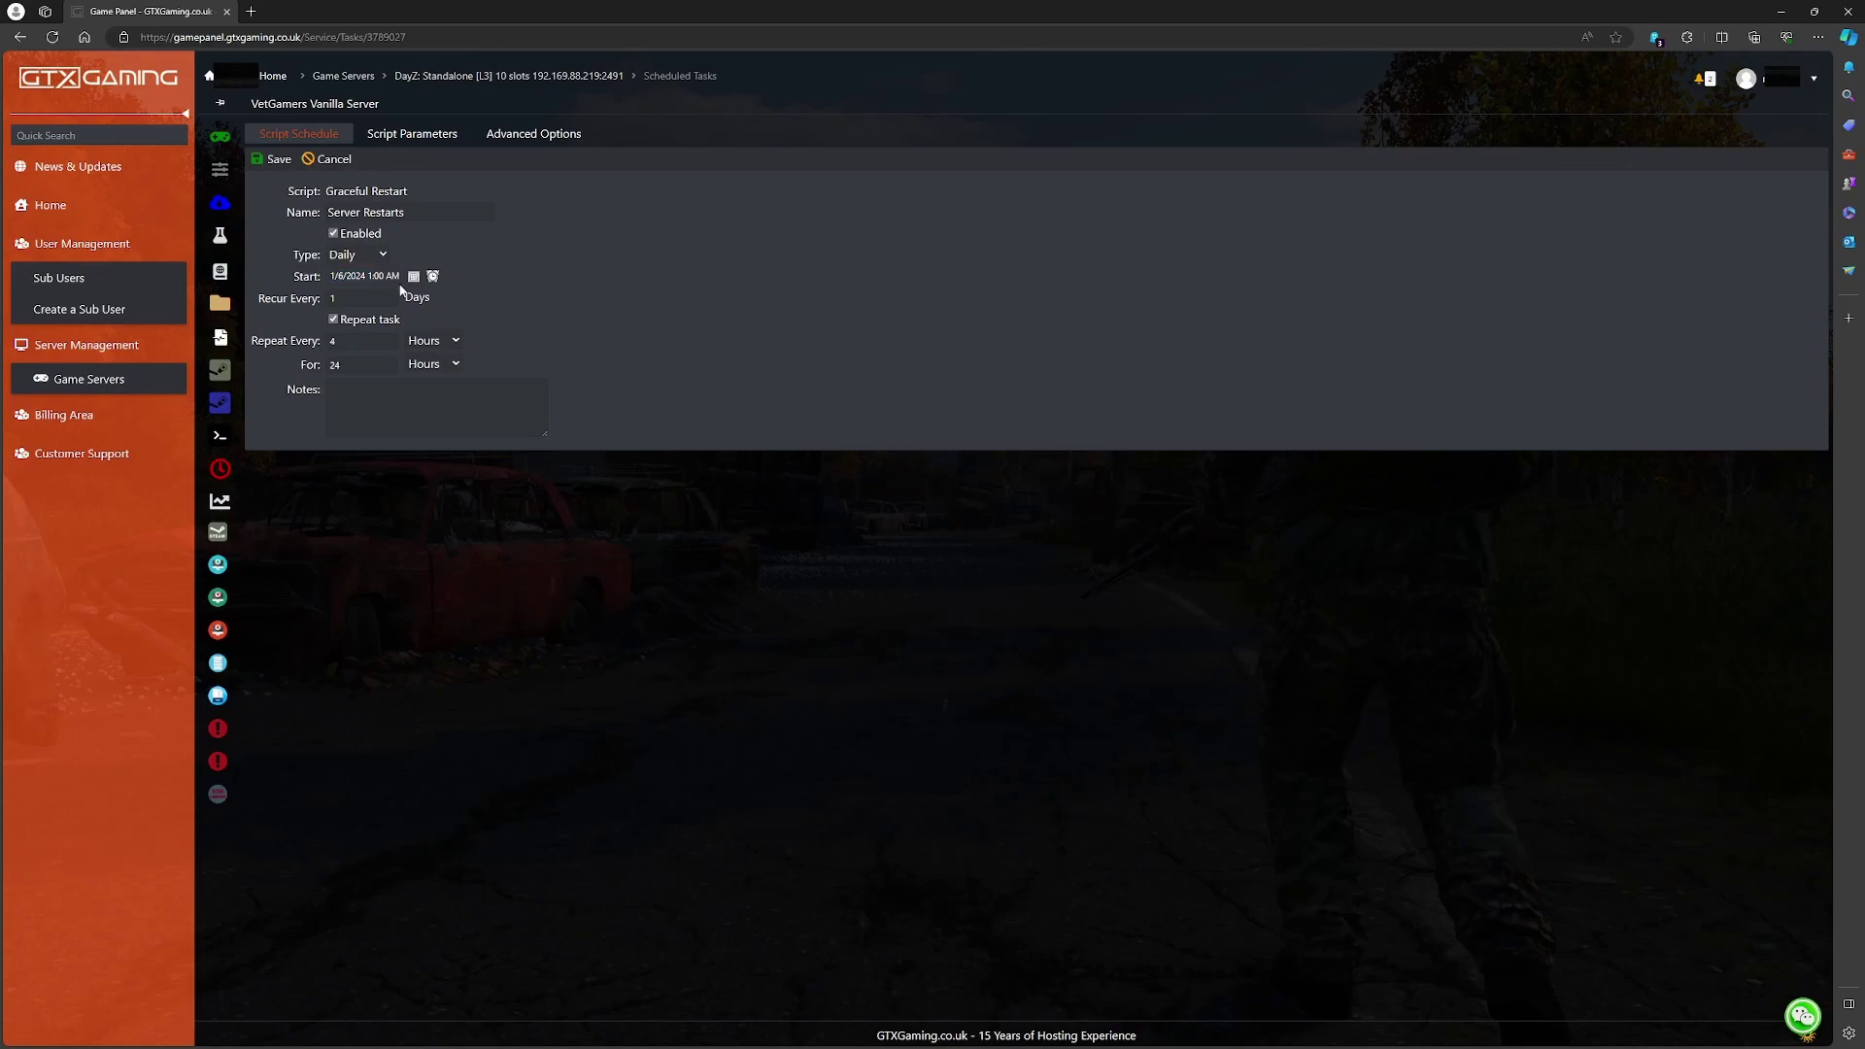
pyautogui.write('3')
pyautogui.press('Delete')
pyautogui.click(286, 163)
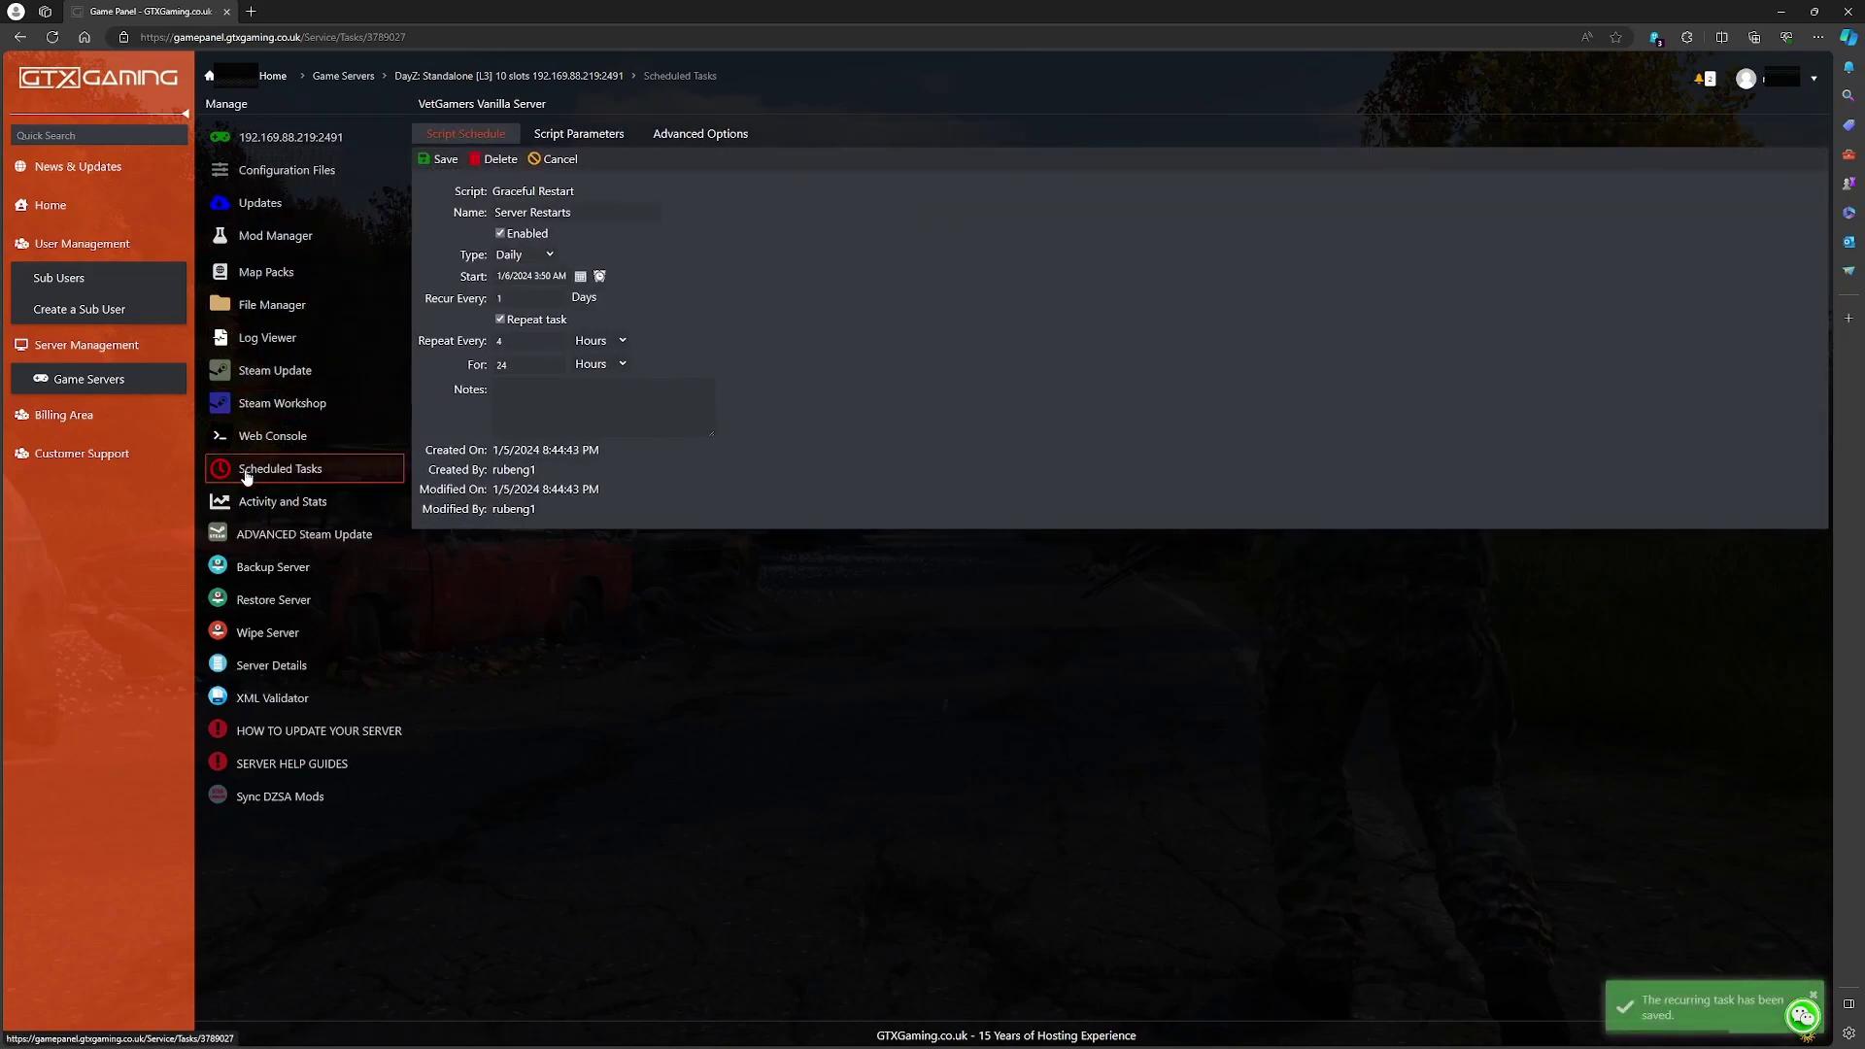
pyautogui.click(247, 476)
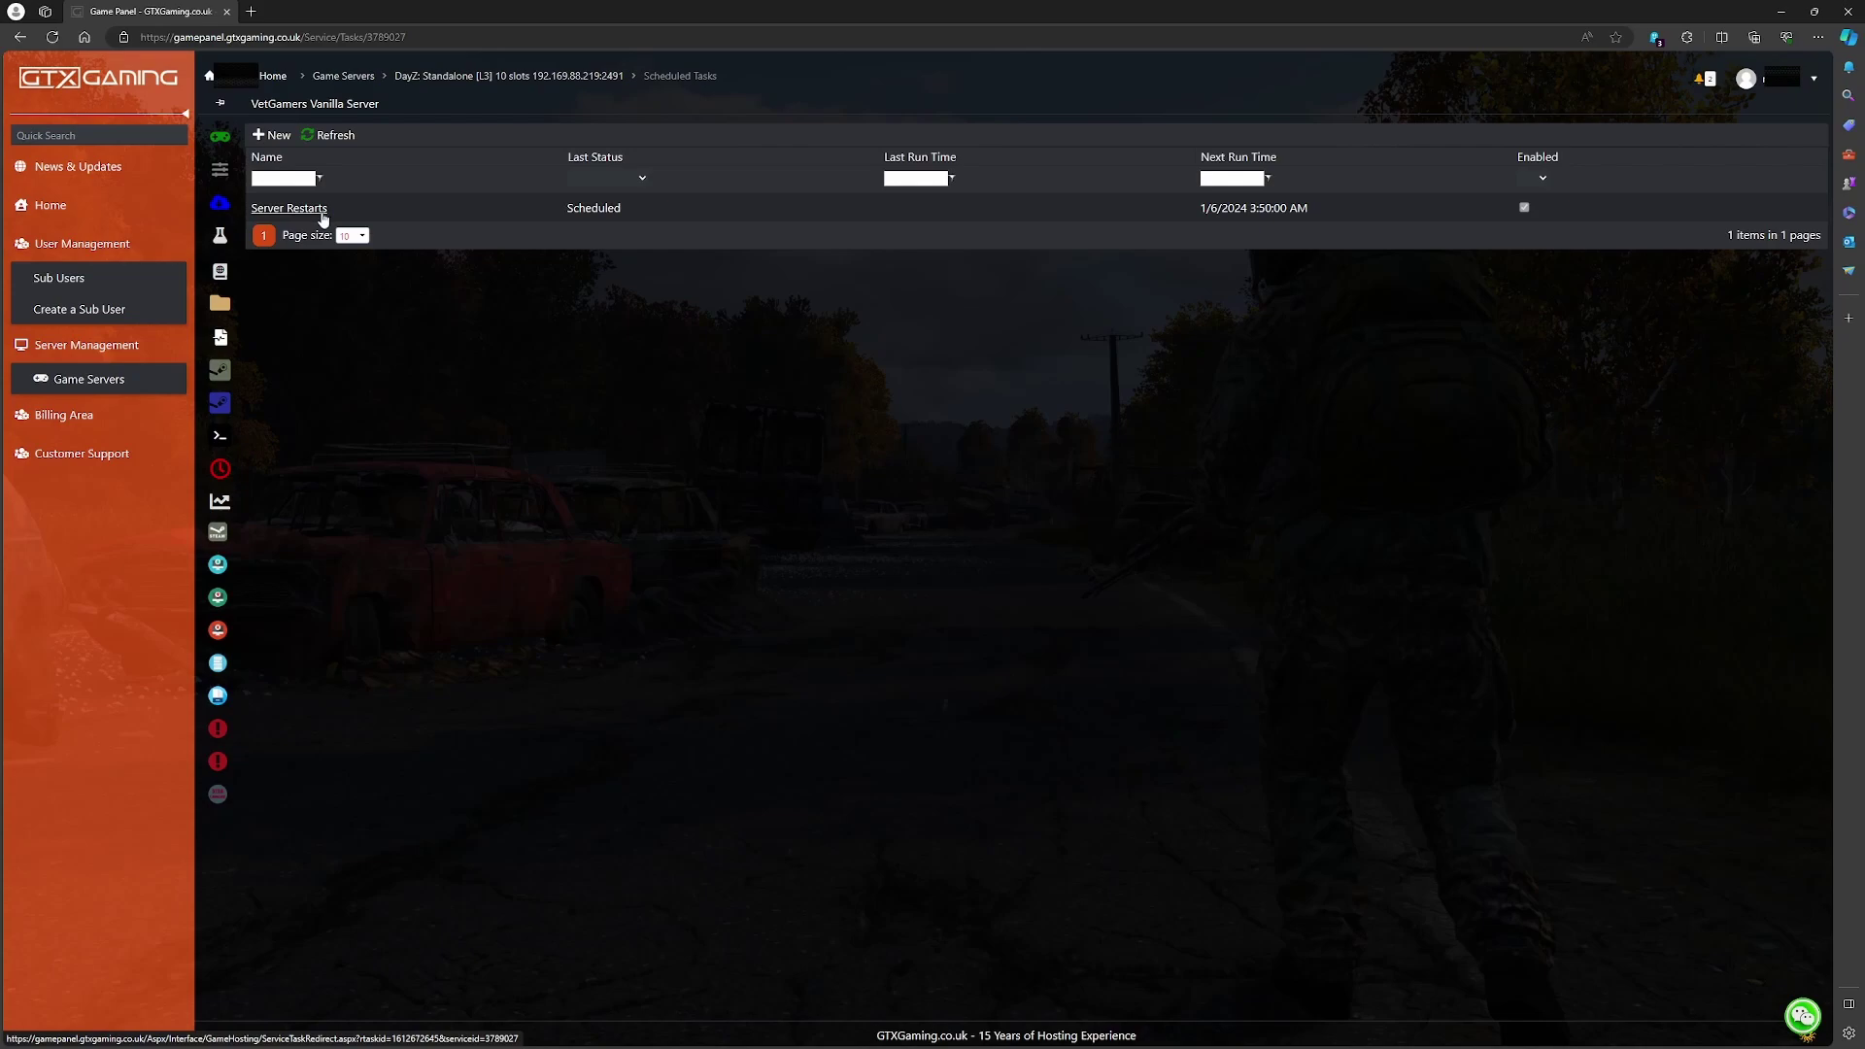
pyautogui.click(314, 212)
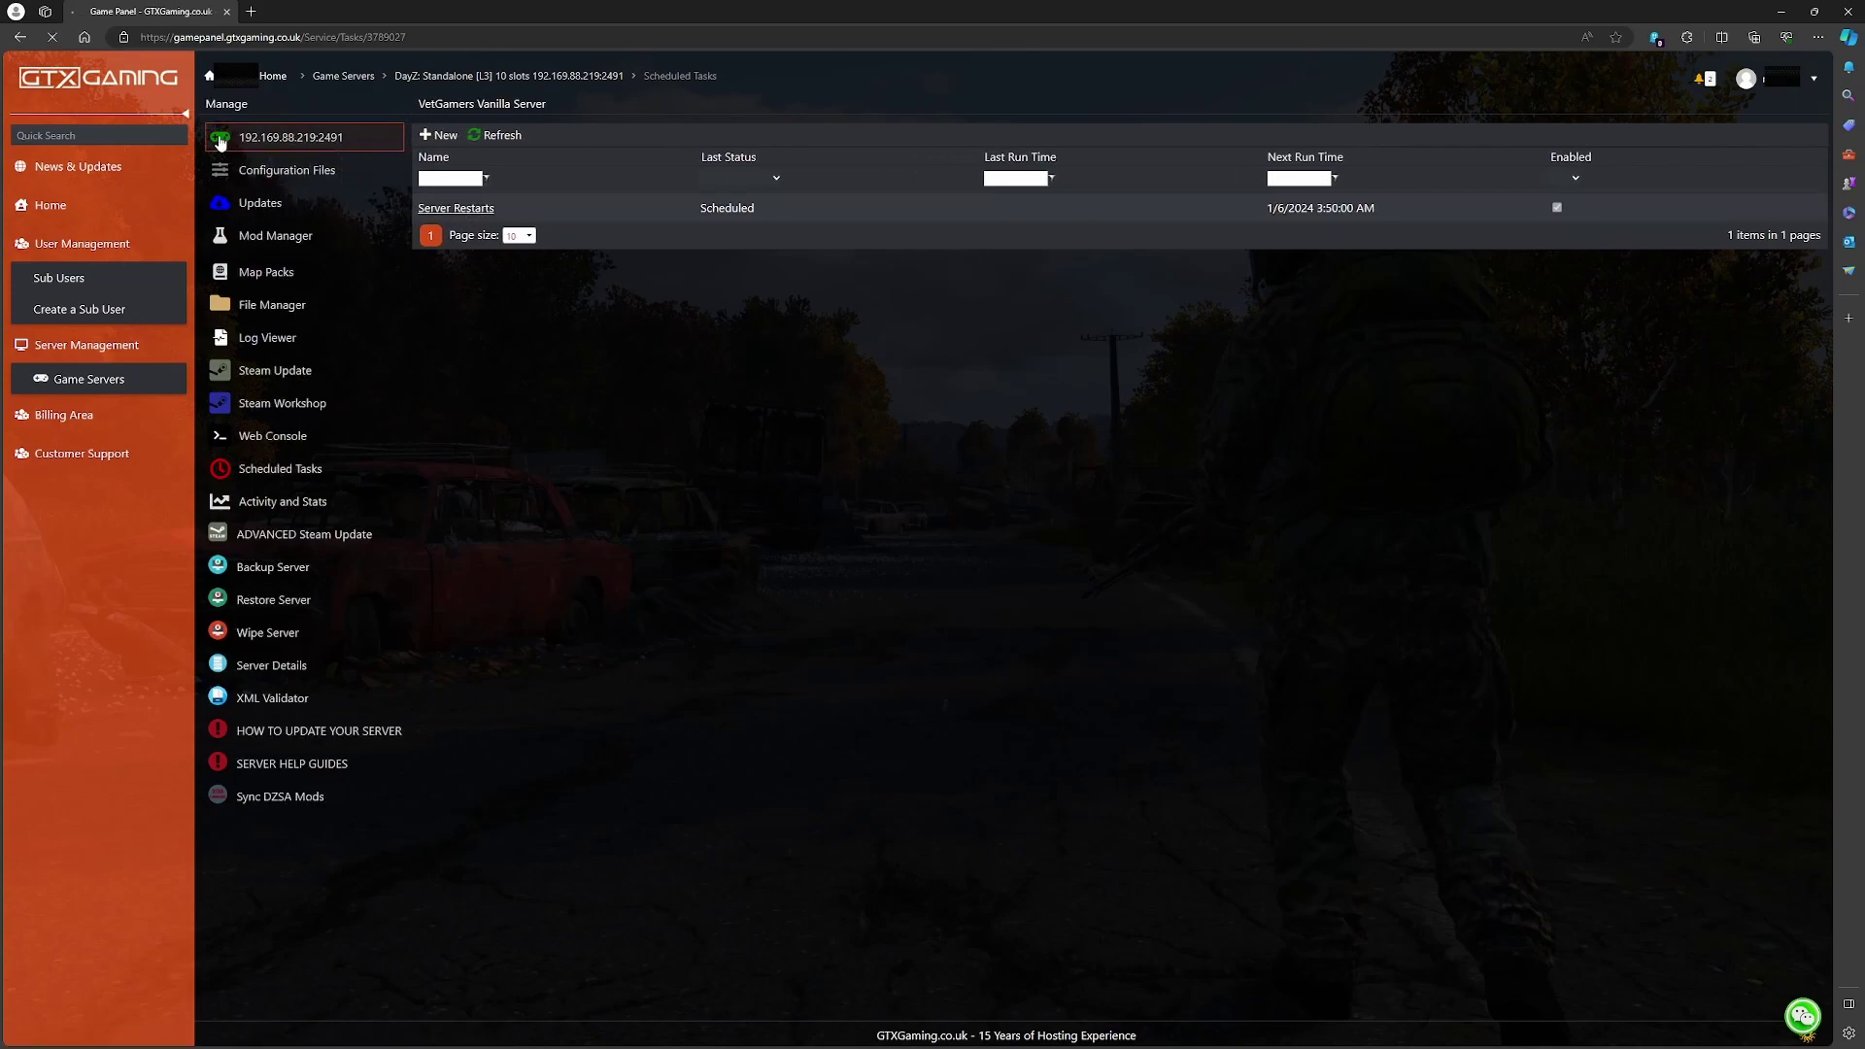
# - Open the server's wipe settings and choose dayzOffline.chernarusplus as the MPMission
pyautogui.click(234, 644)
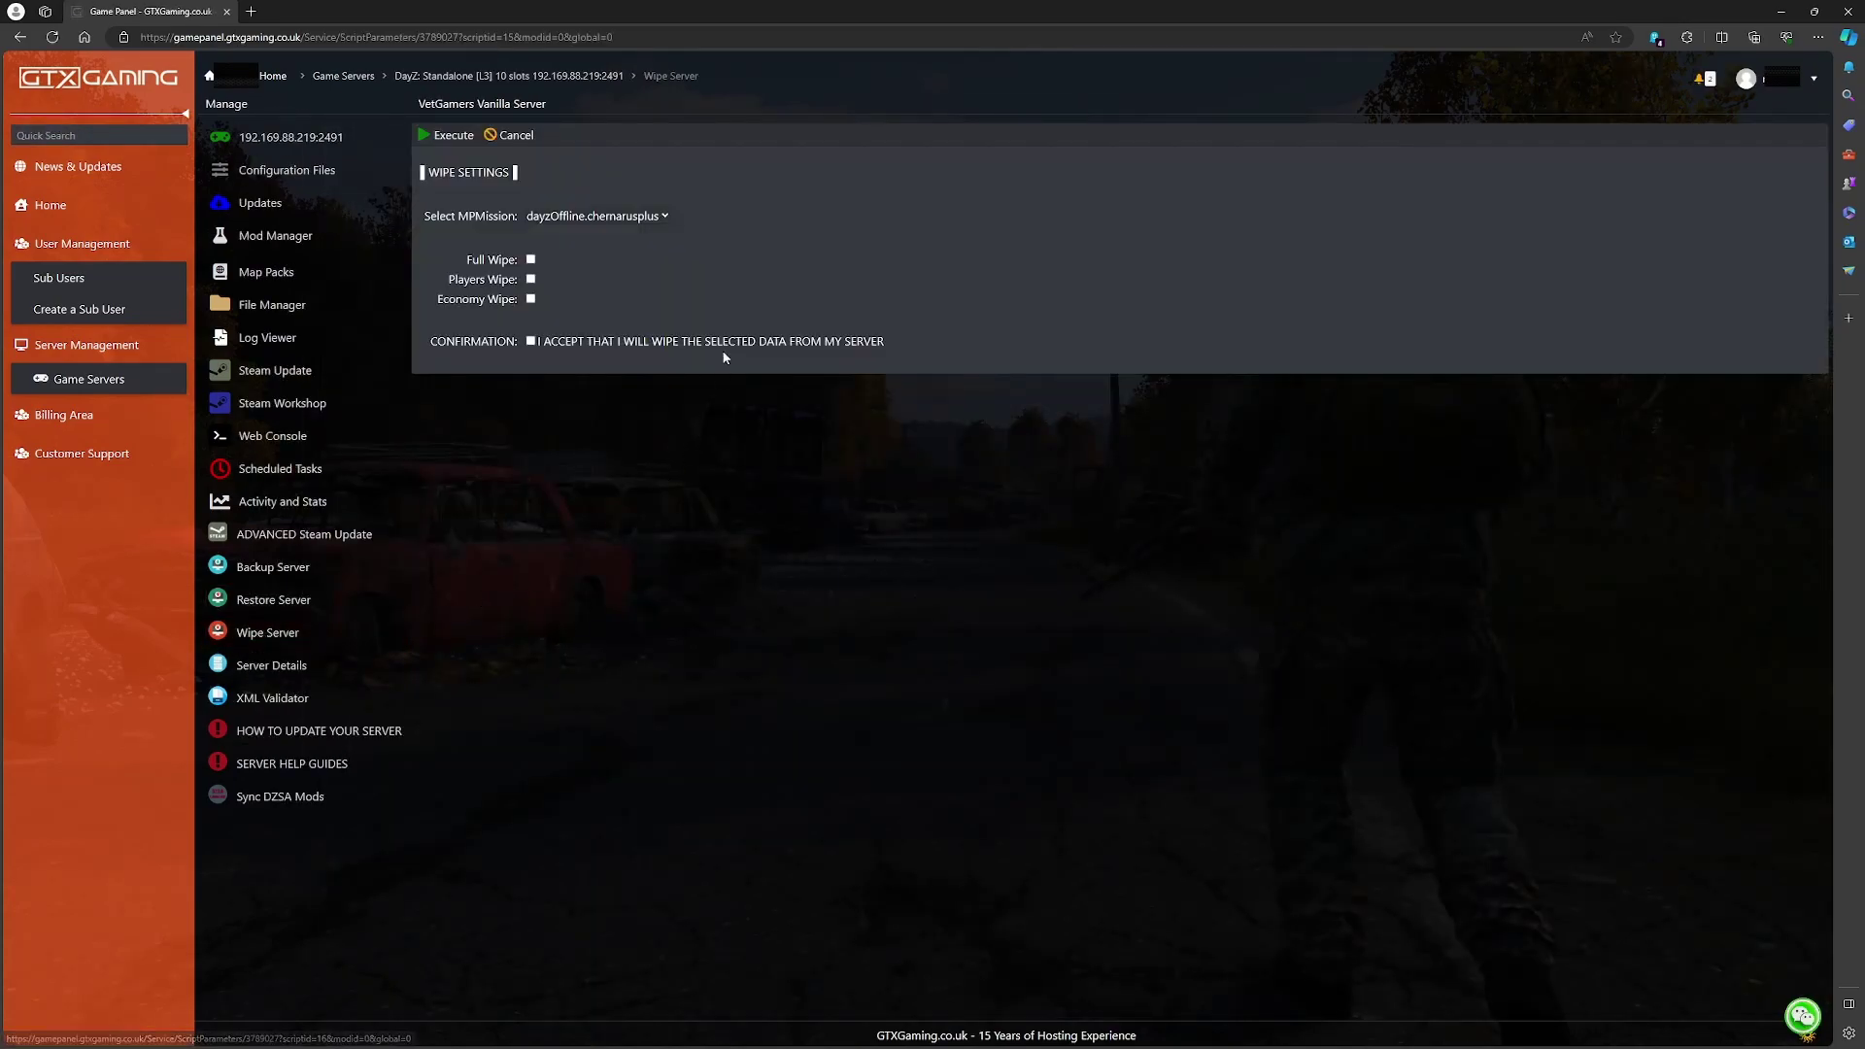
pyautogui.click(404, 218)
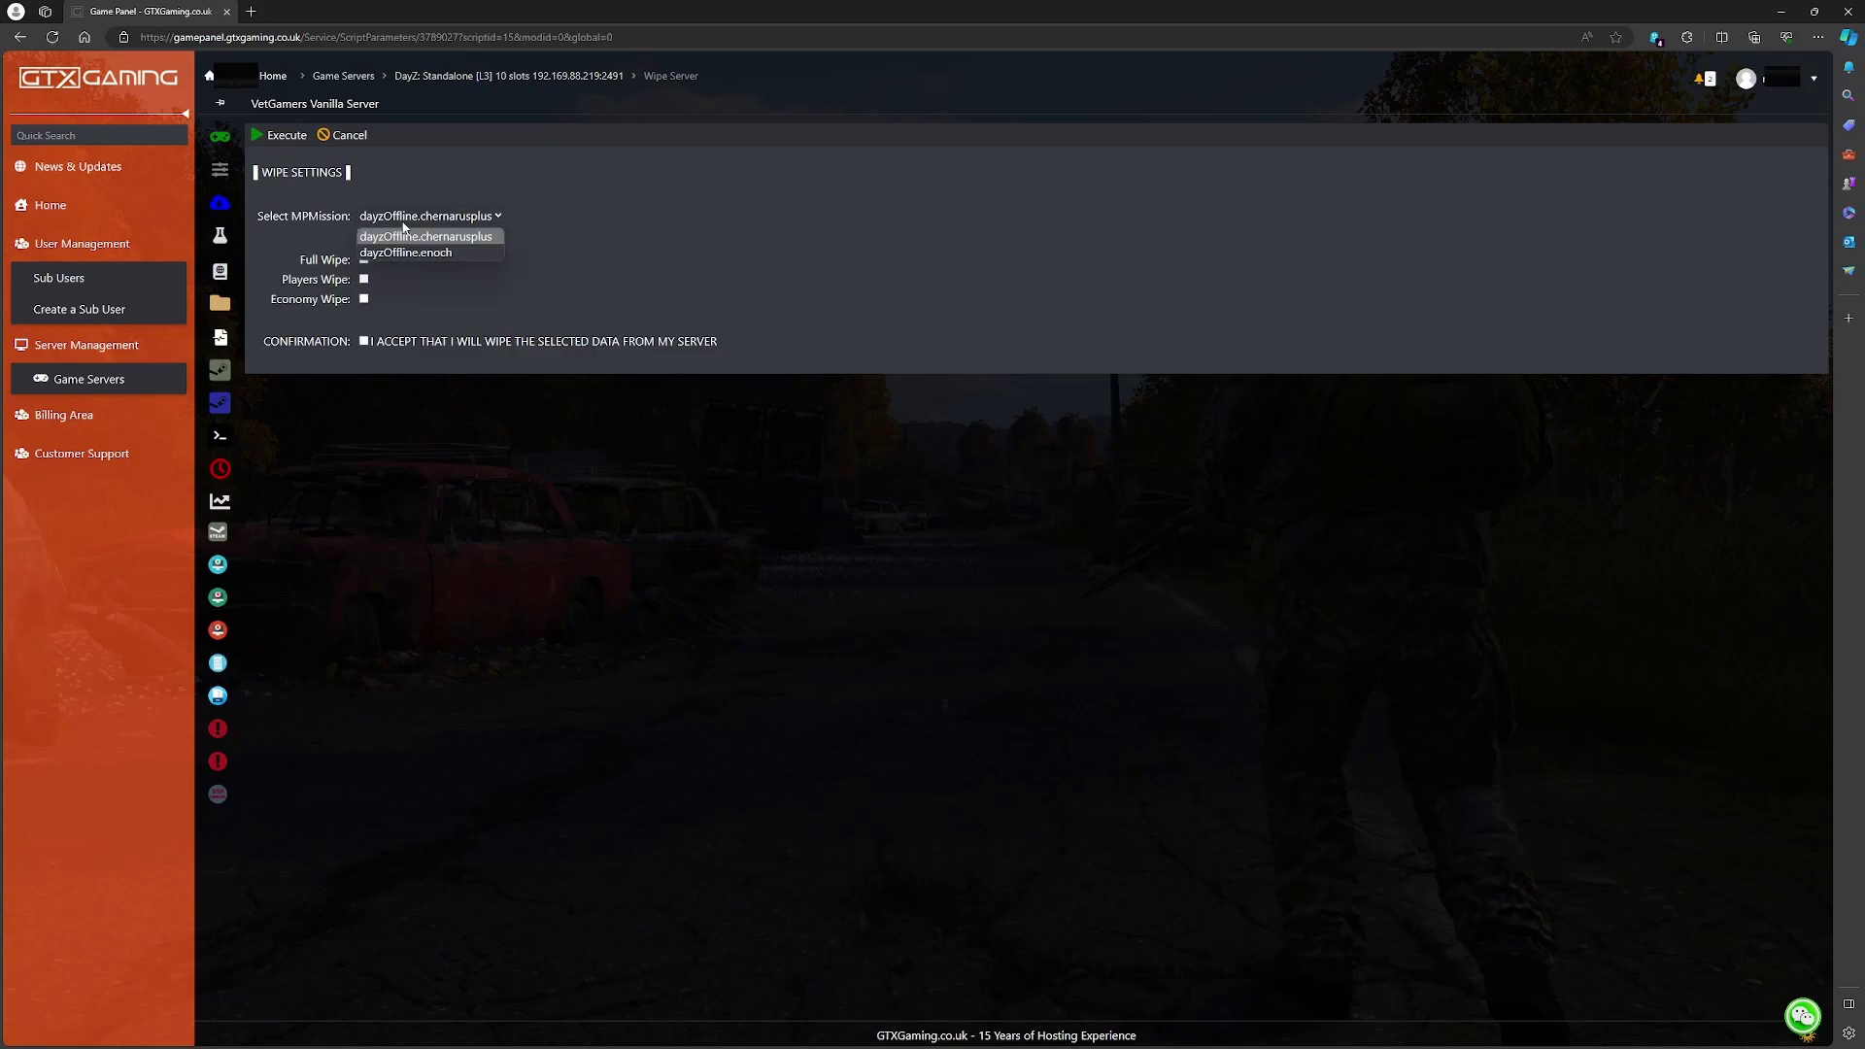
pyautogui.click(403, 226)
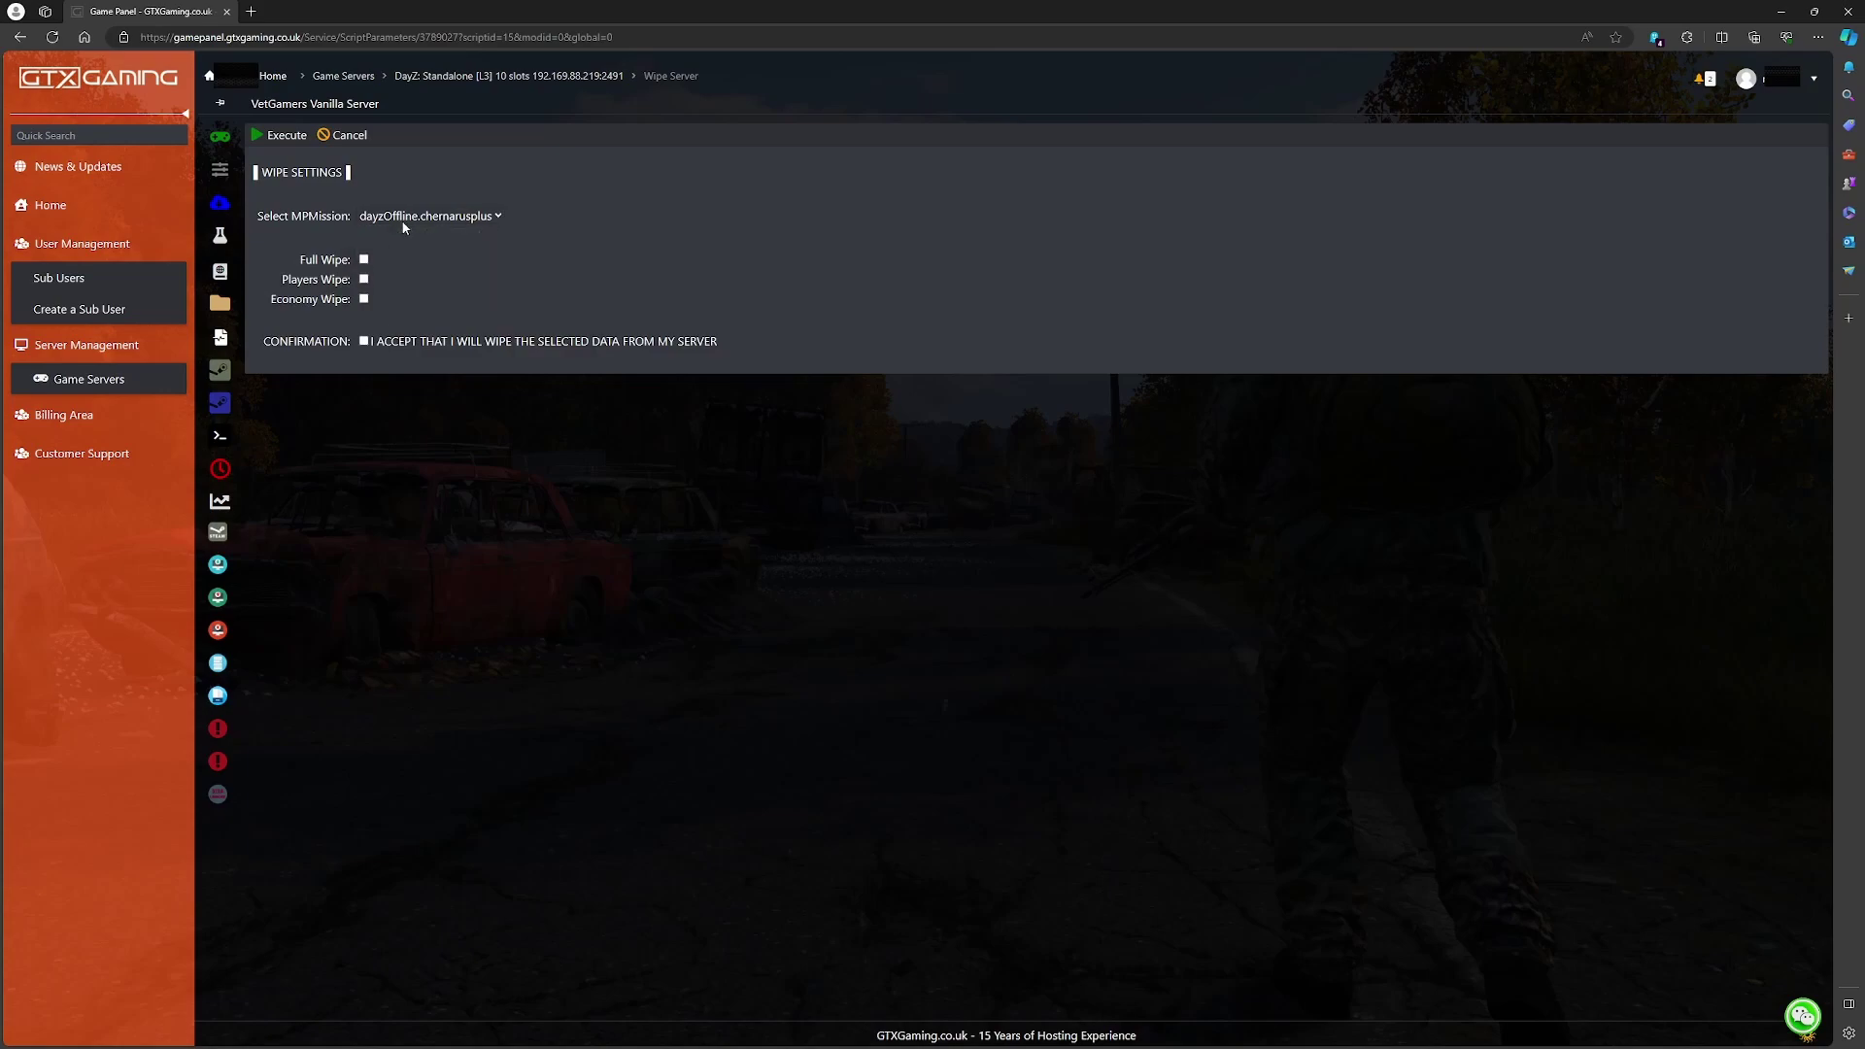
# - Enable only the Economy Wipe, accept that the selected data will be wiped, and execute the server wipe
pyautogui.moveTo(369, 258)
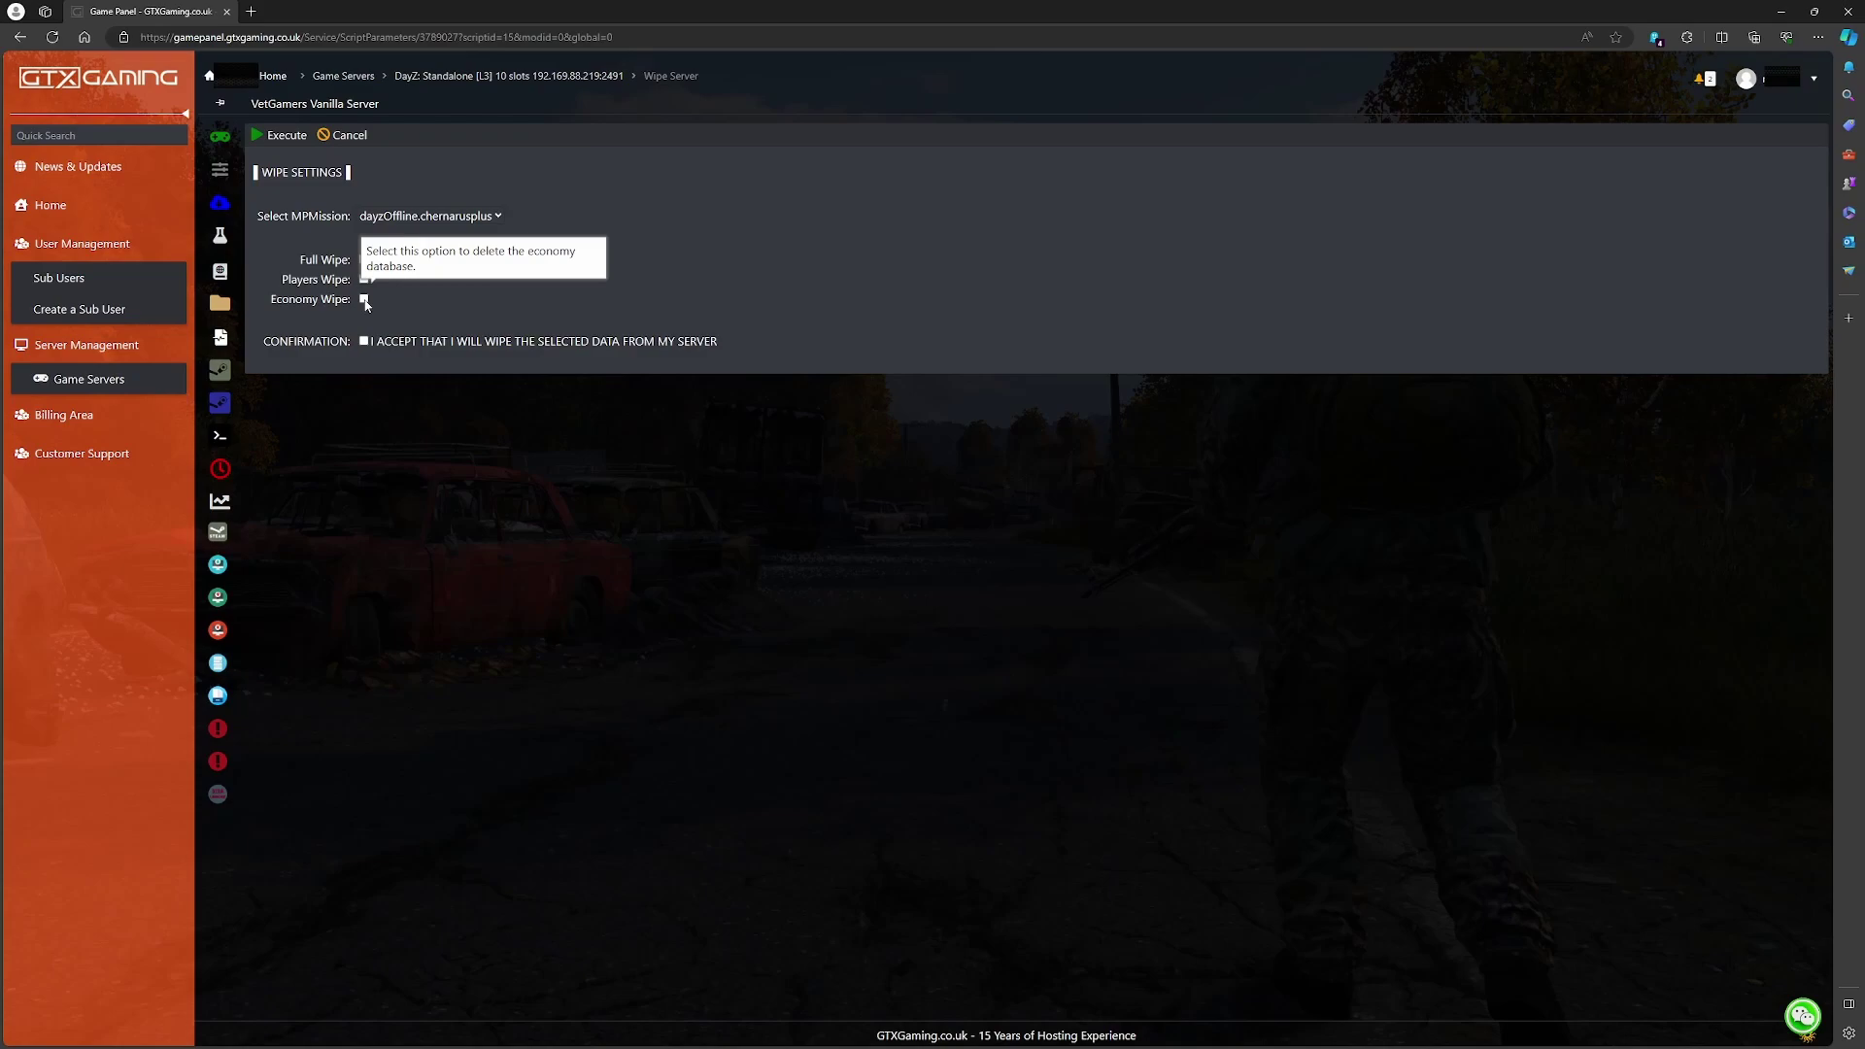
pyautogui.click(364, 299)
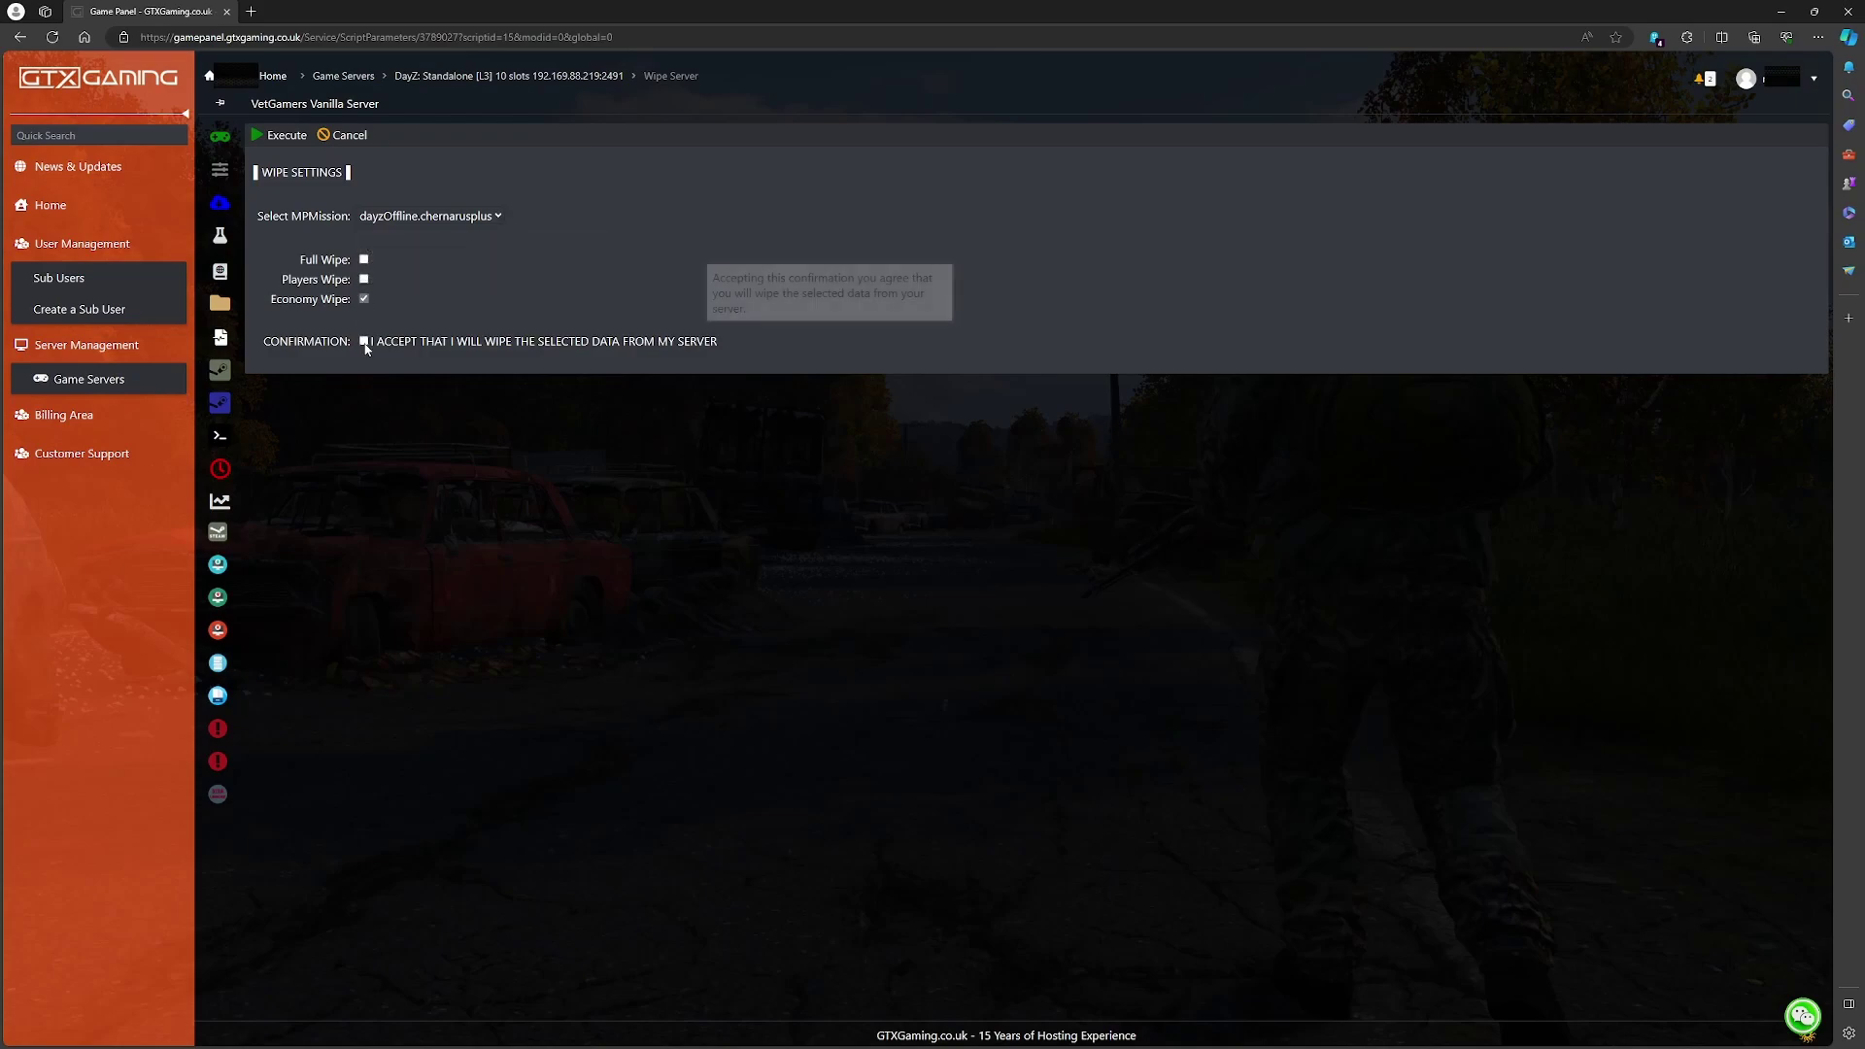
pyautogui.click(363, 341)
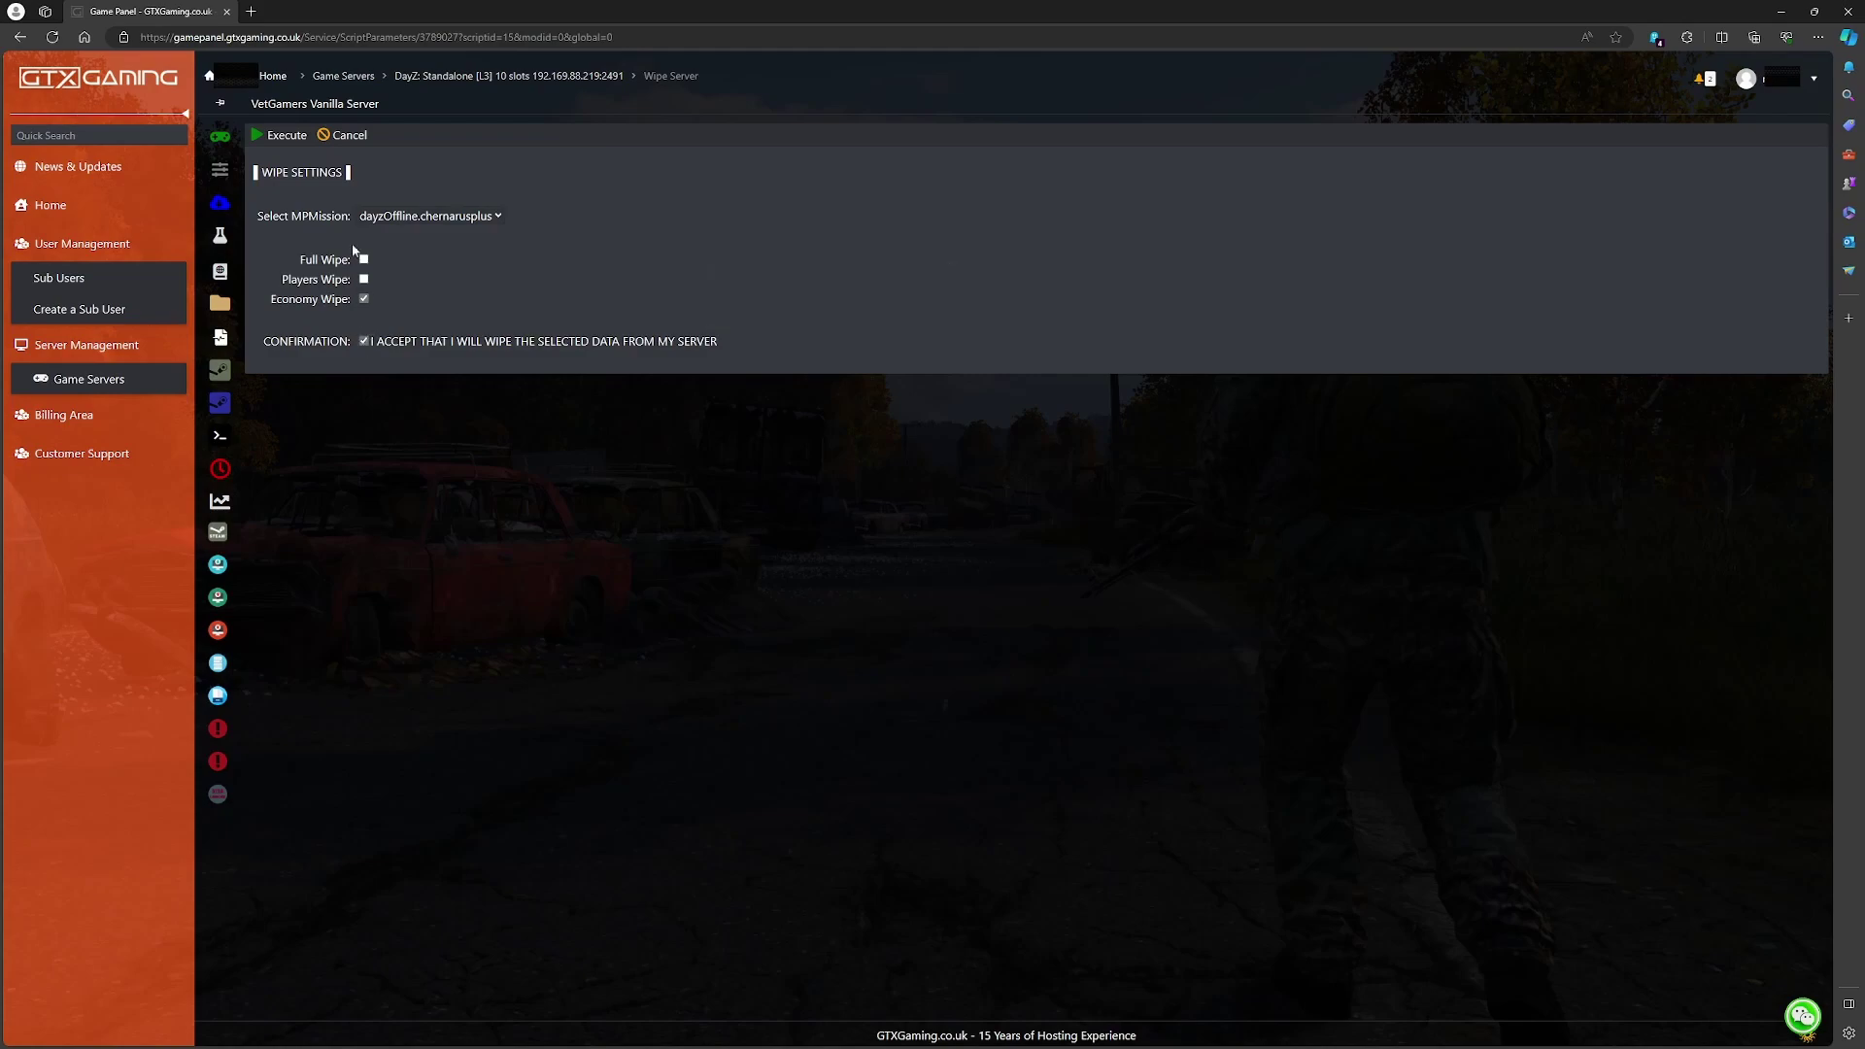
pyautogui.click(285, 136)
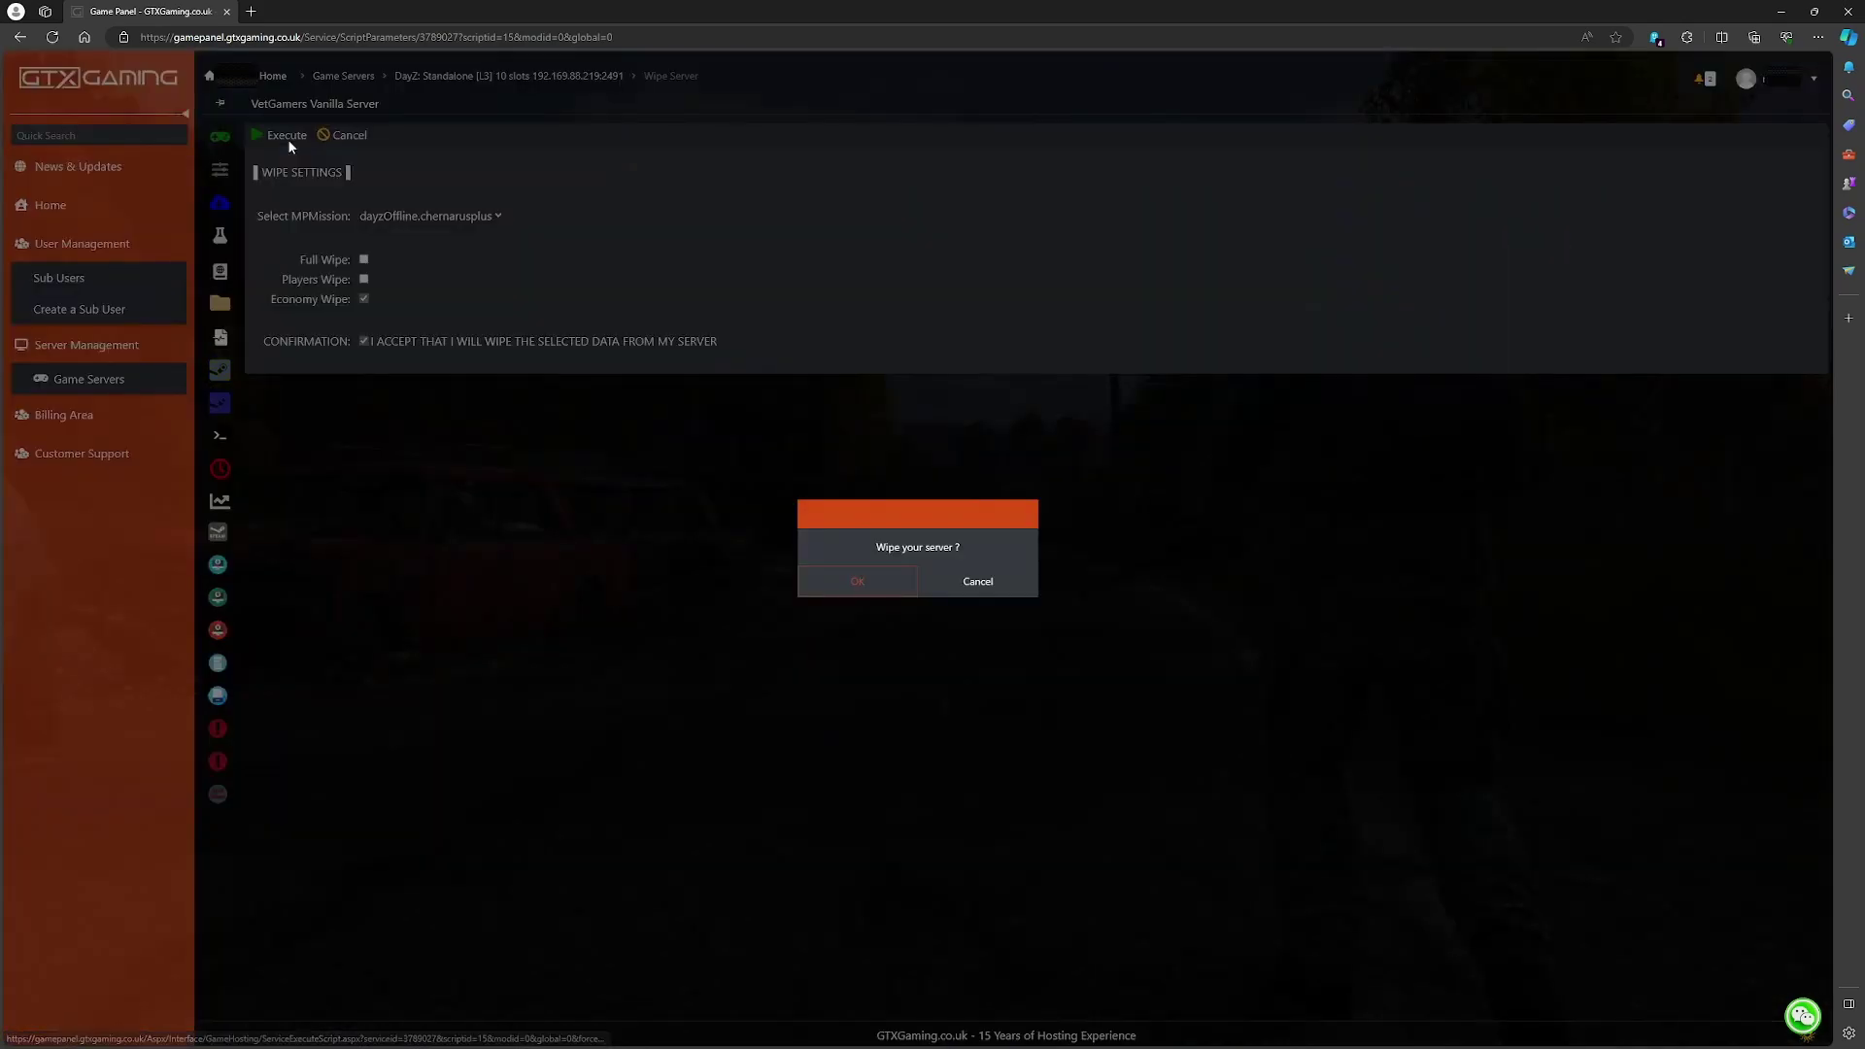
pyautogui.click(851, 587)
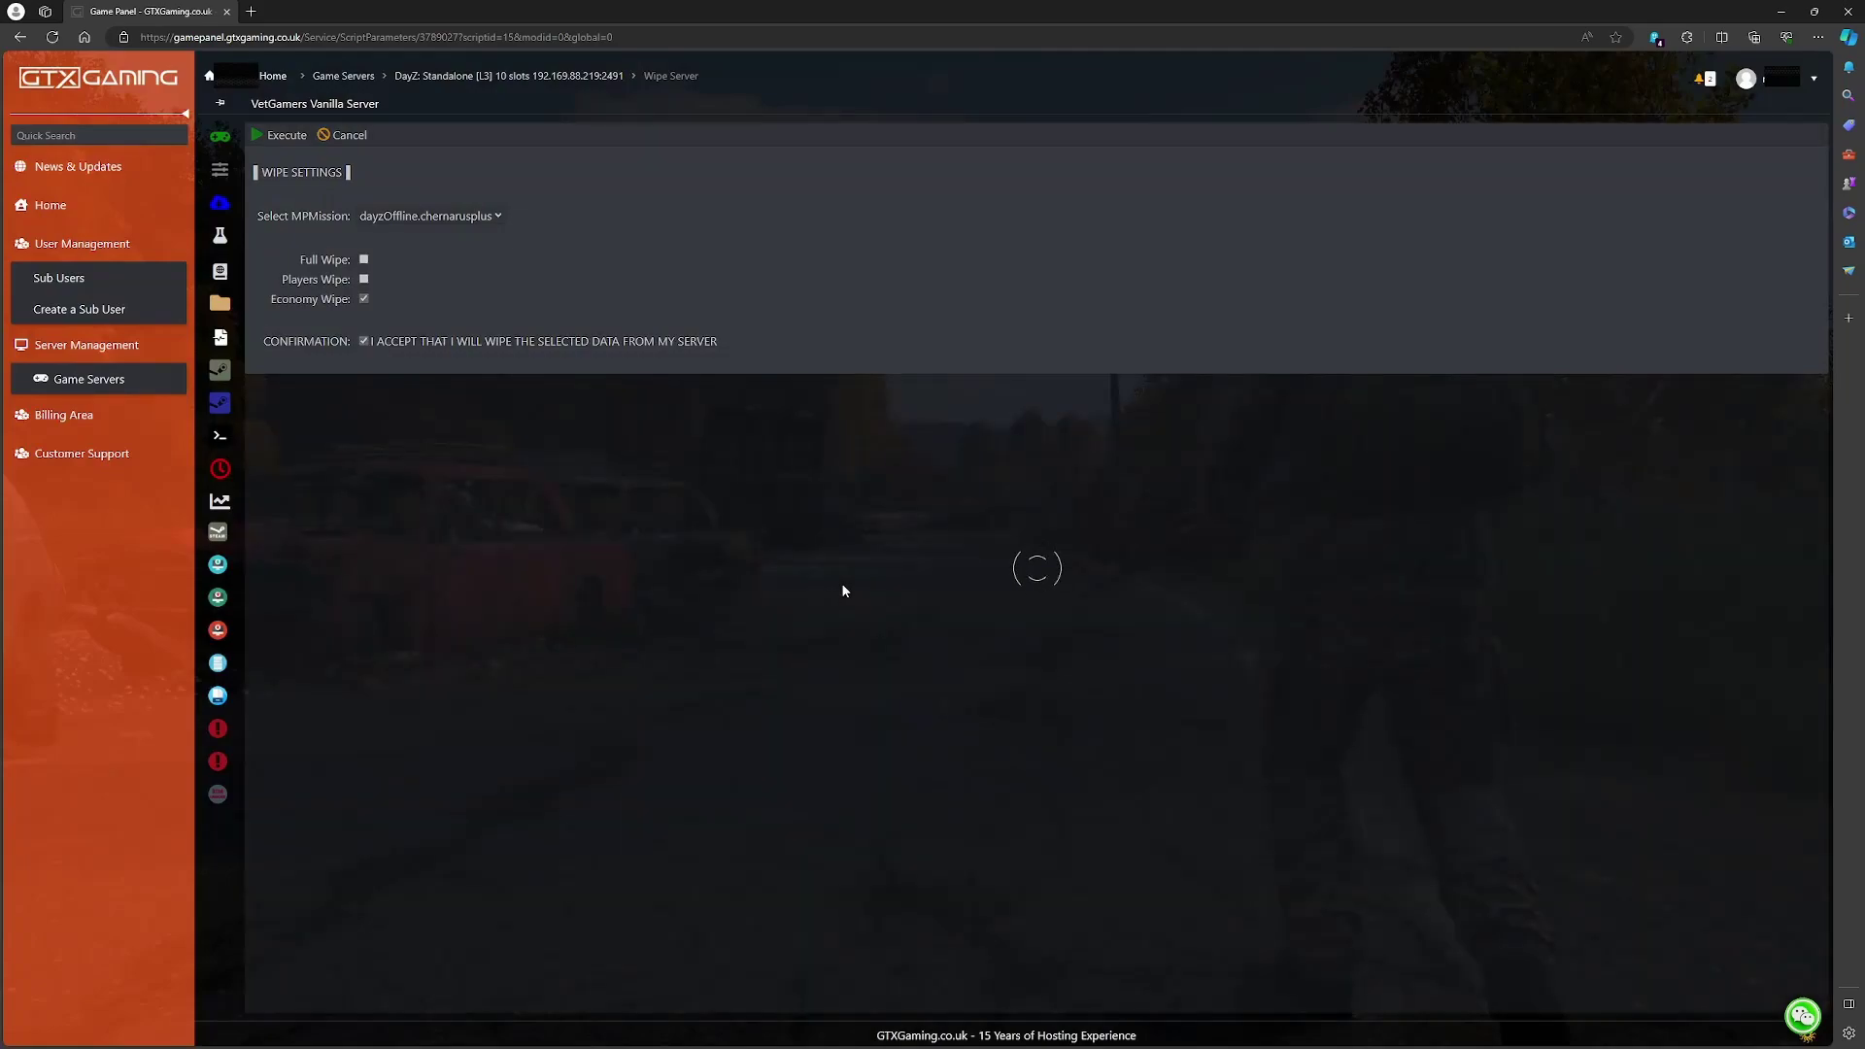